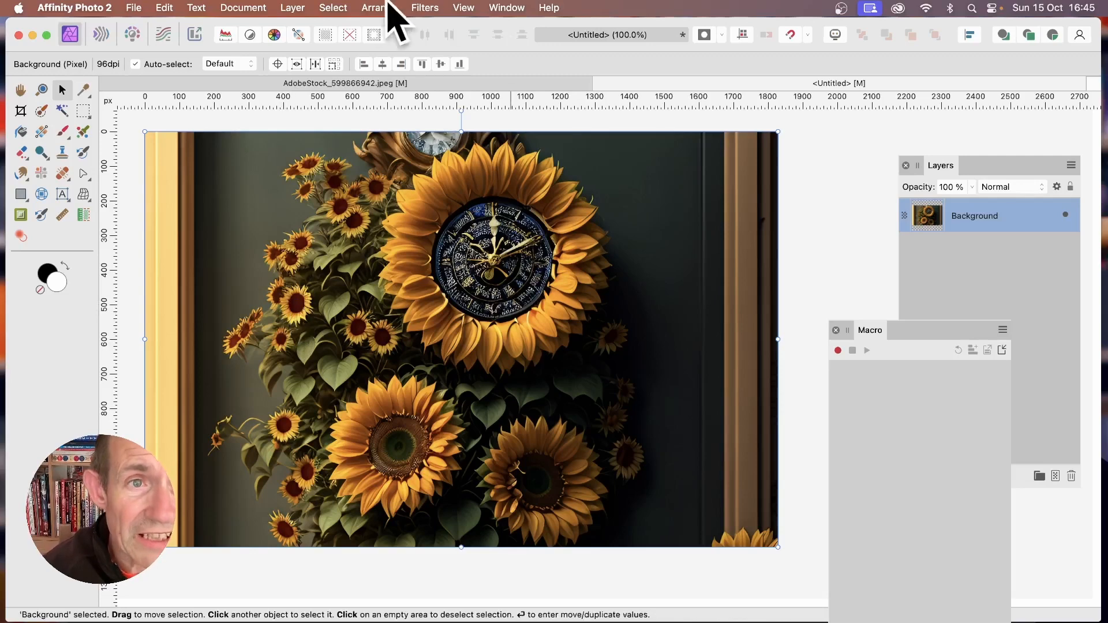
Create a linked duplicate of the Background layer and copy it to the clipboard.
left_click(292, 8)
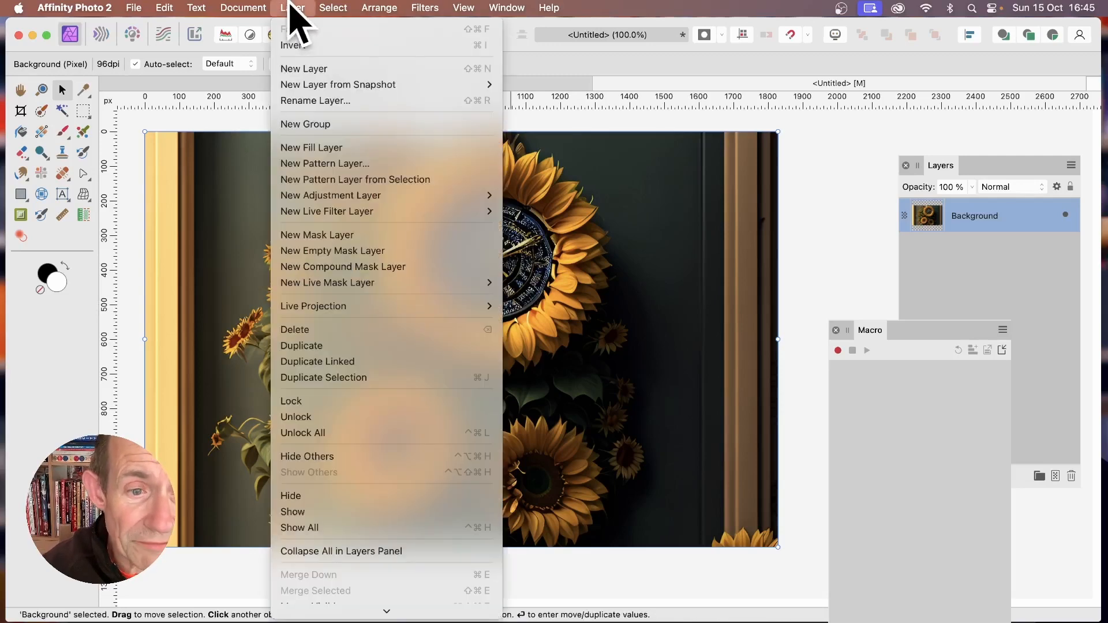
left_click(327, 364)
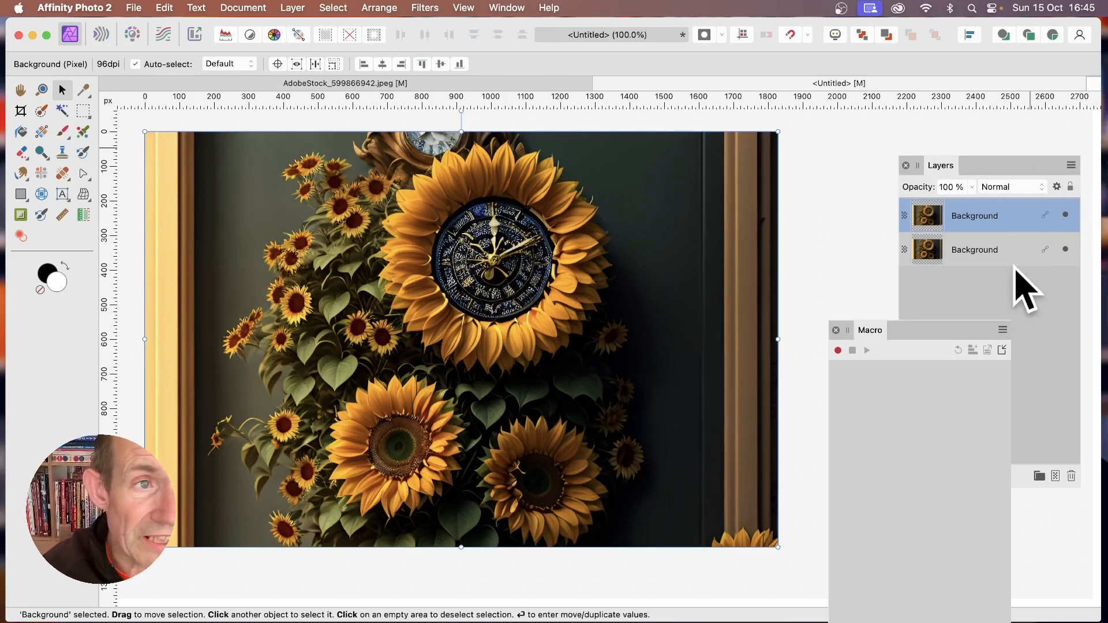
left_click(166, 7)
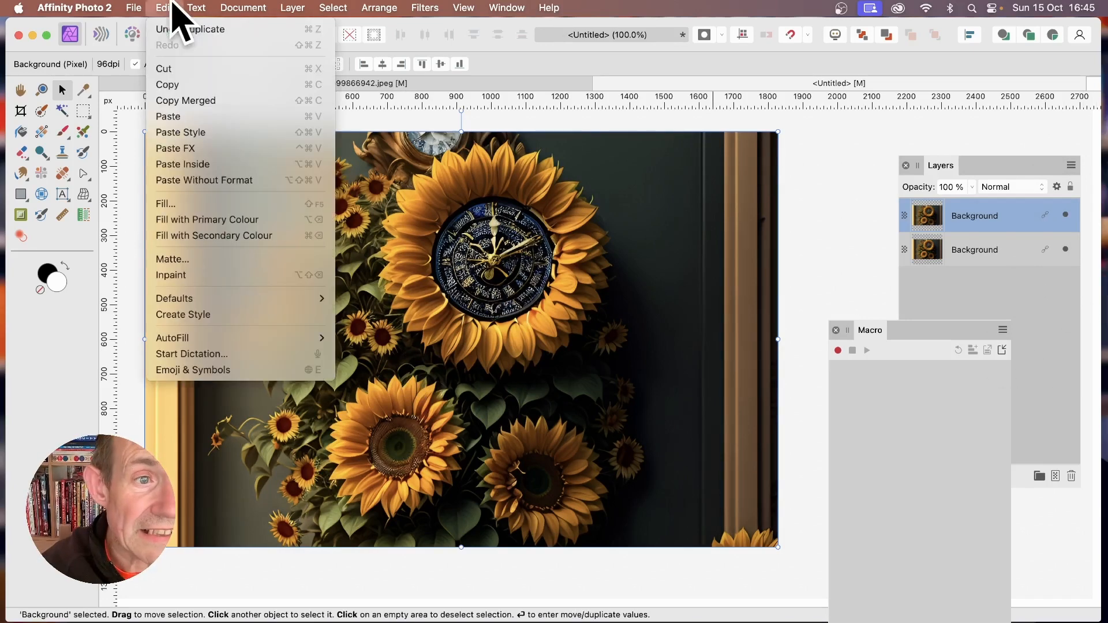
left_click(176, 85)
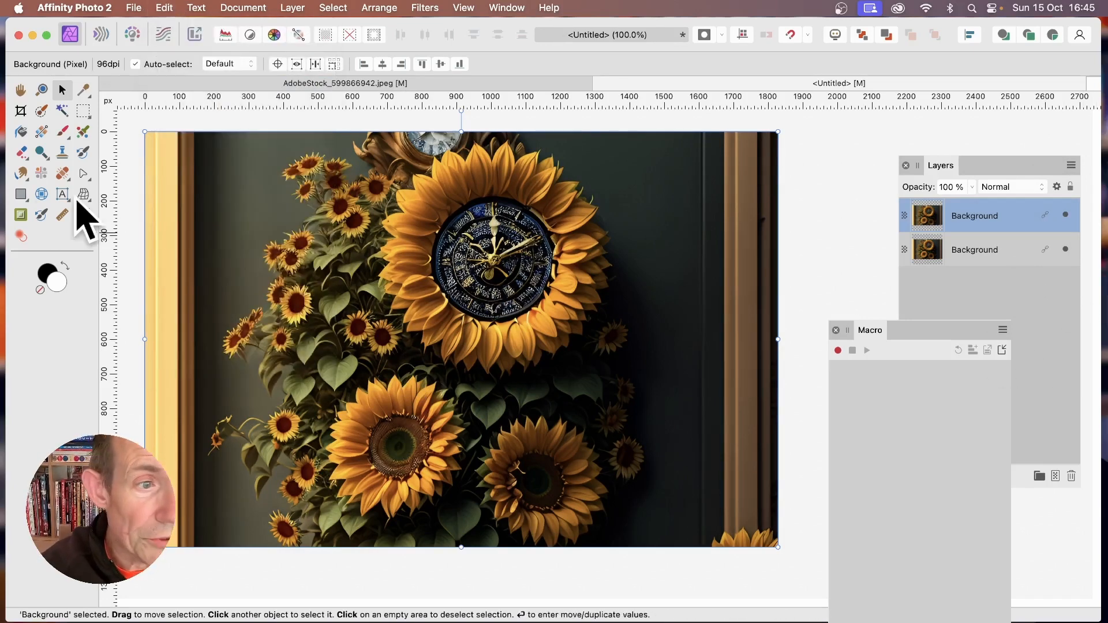
Draw a white vertical rectangle strip about 92 × 1246 px over the photo's left side, spanning its full height.
left_click(23, 197)
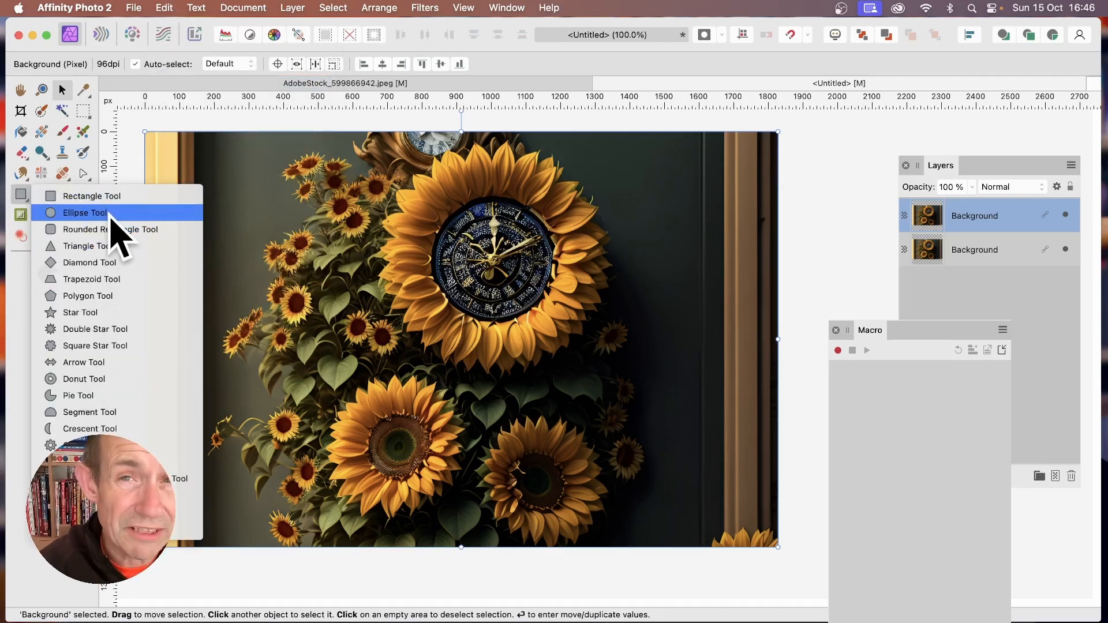
left_click(112, 200)
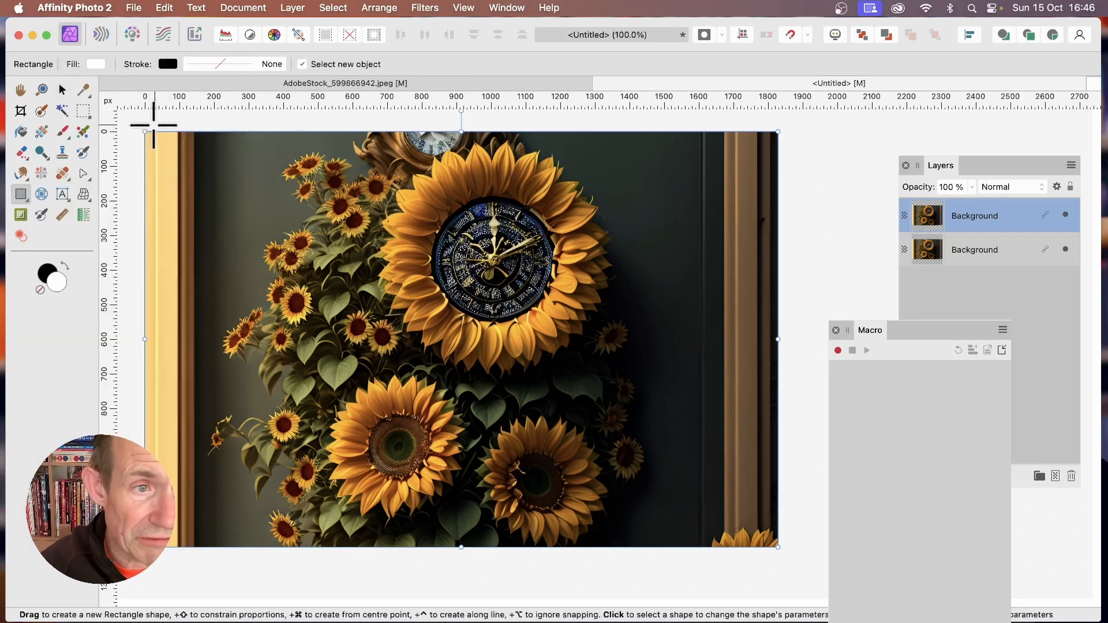
left_click_drag(162, 142, 194, 555)
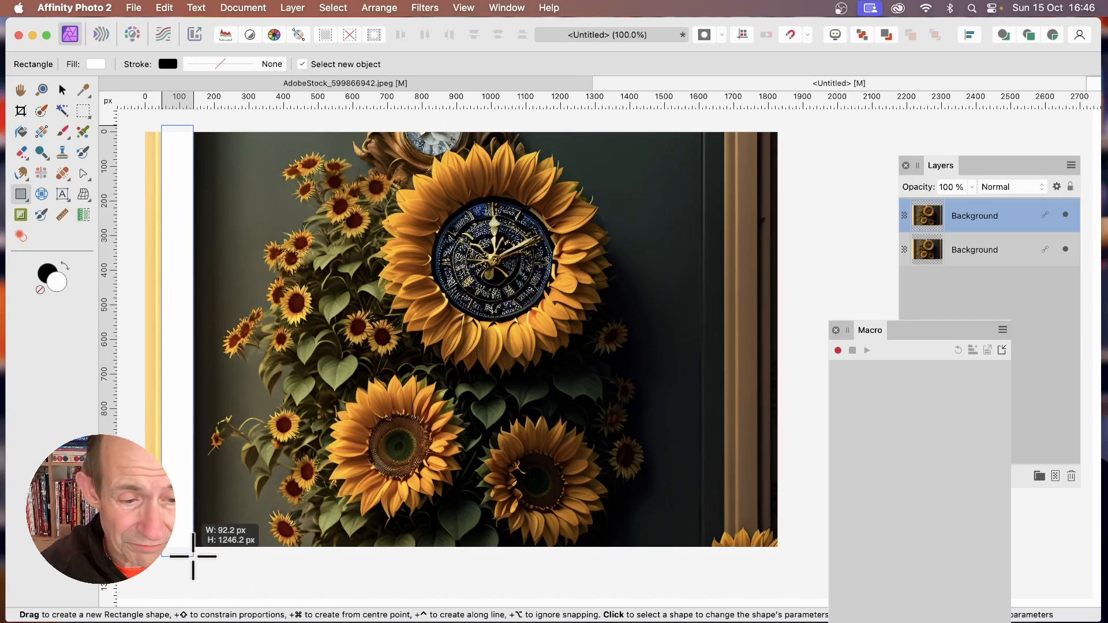
left_click_drag(193, 556, 192, 558)
Duplicate the strip 18 times side by side toward the right until the copies span almost the whole photo.
key("Right")
key("Right")
key("Right")
key("Right")
key("Right")
key("Right")
key("Right")
key("Right")
key("Right")
key("Right")
key("Right")
key("Right")
key("Right")
key("Right")
key("Right")
key("Right")
key("Right")
key("Right")
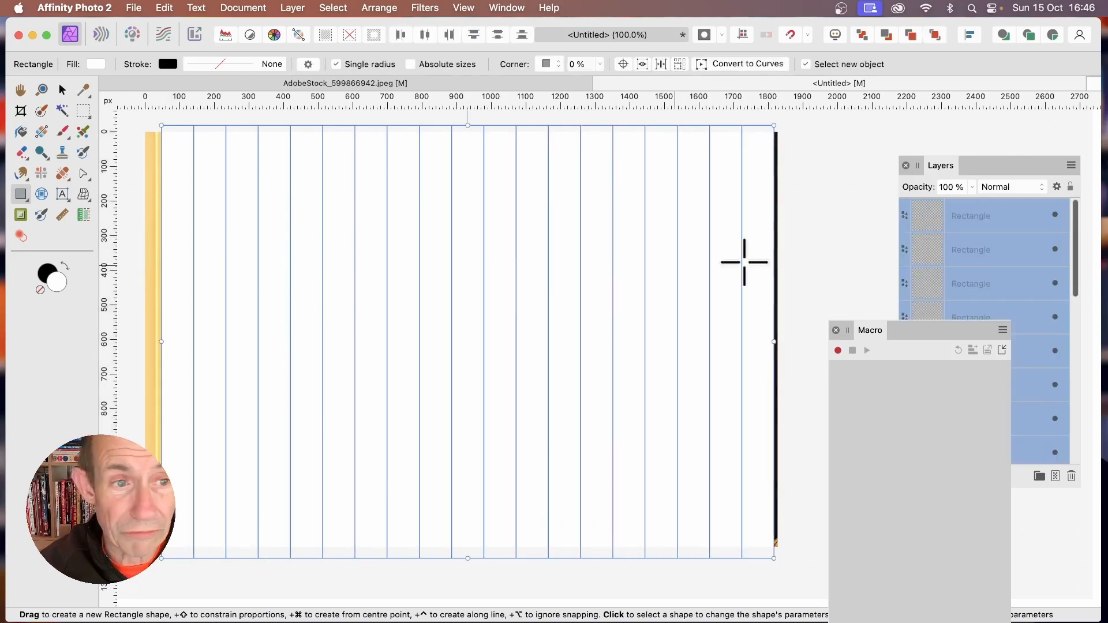
Stretch the whole group of selected strips so they extend slightly past the photo's left and right edges.
left_click(62, 90)
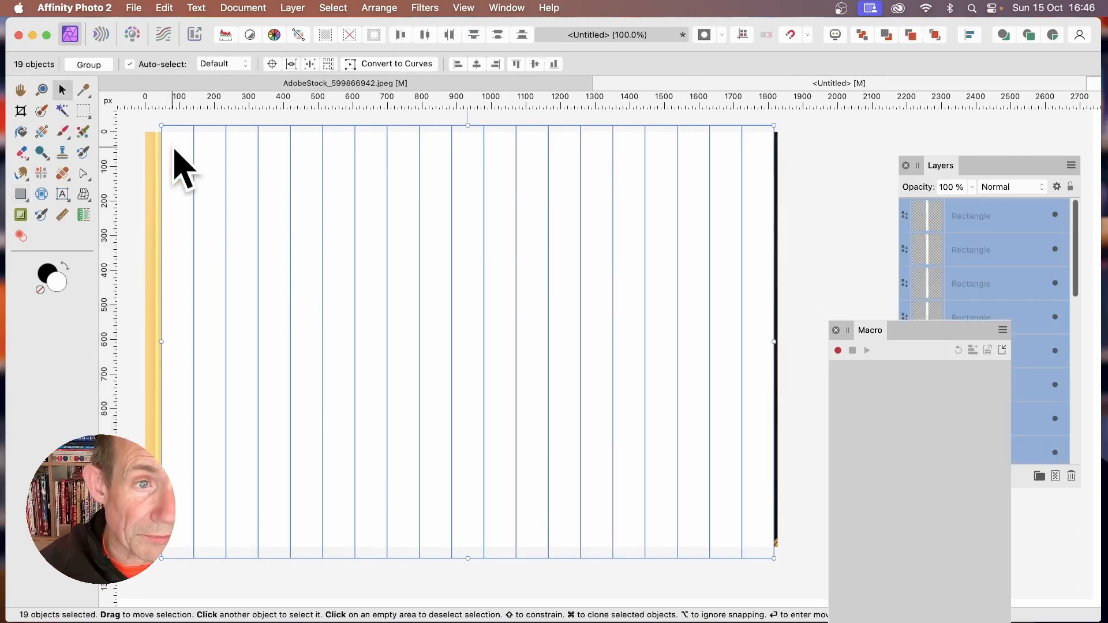
left_click_drag(162, 125, 140, 124)
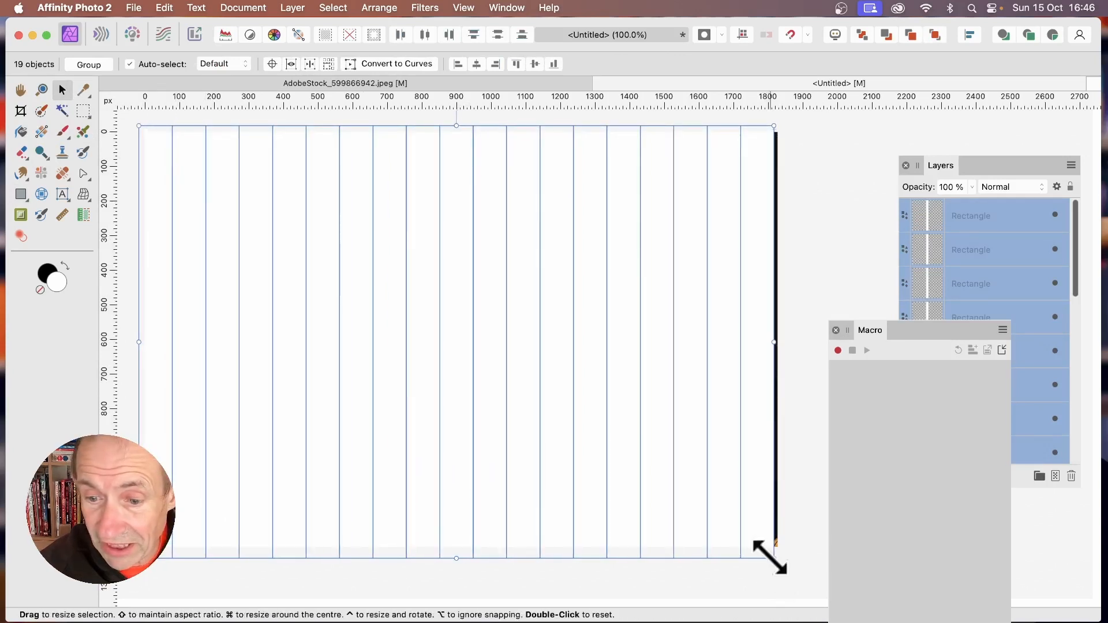
left_click_drag(776, 558, 787, 553)
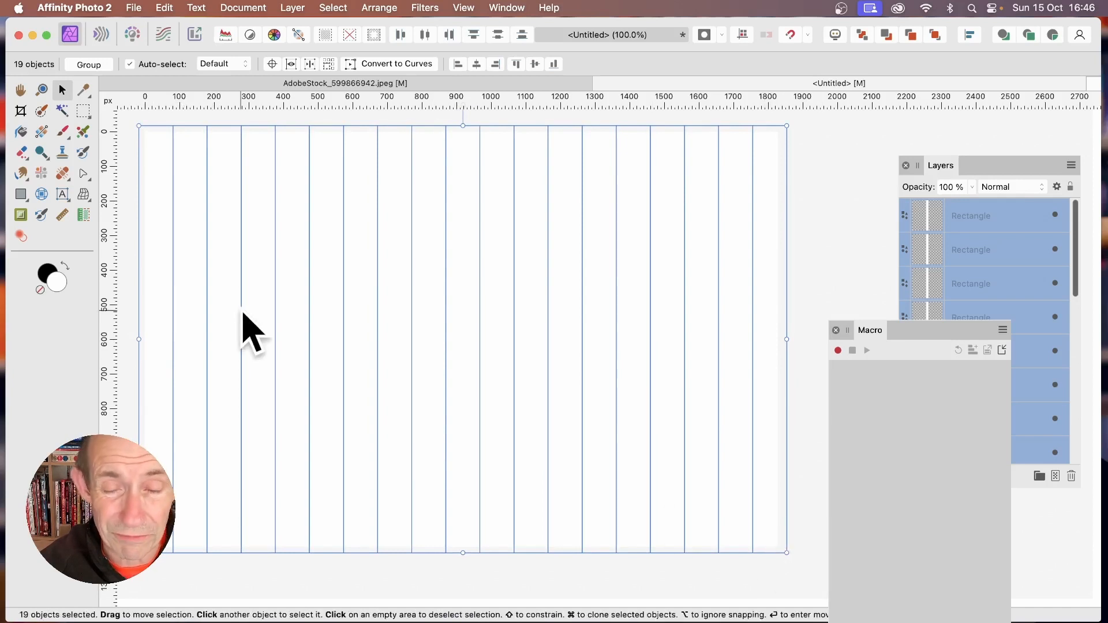
Paste the copied linked photo inside the leftmost strip and move the Layers panel slightly higher.
left_click(163, 182)
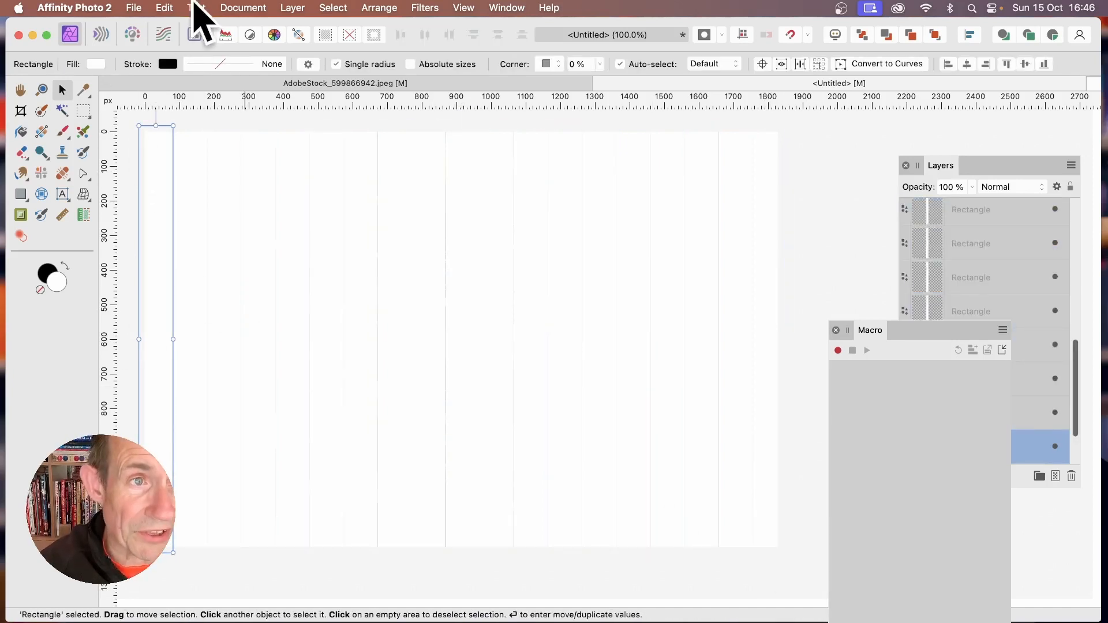
left_click(164, 8)
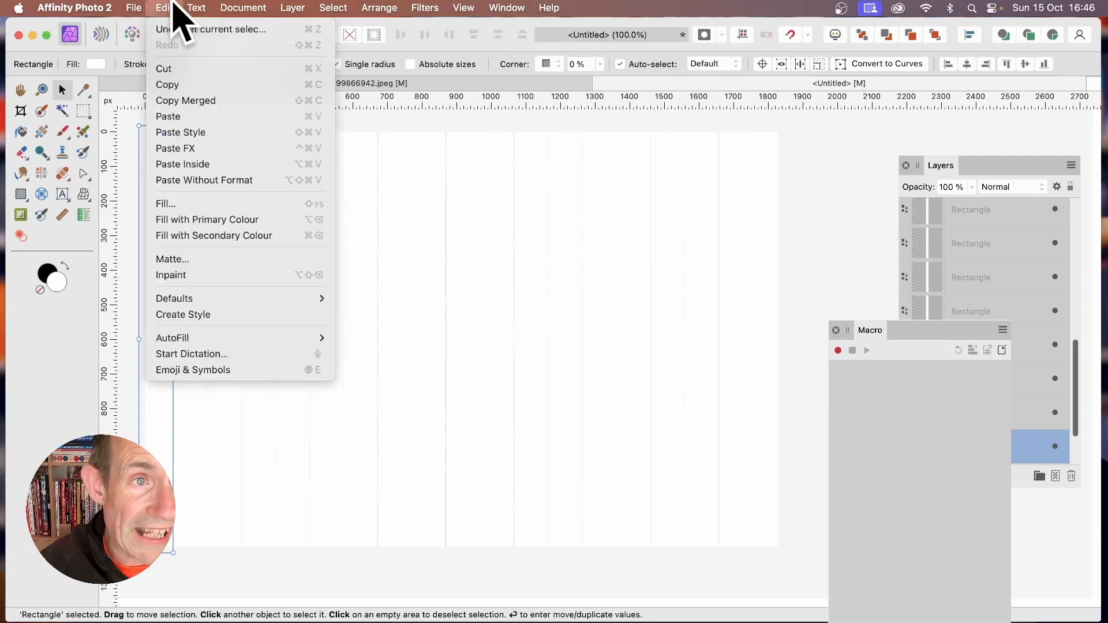
left_click(182, 165)
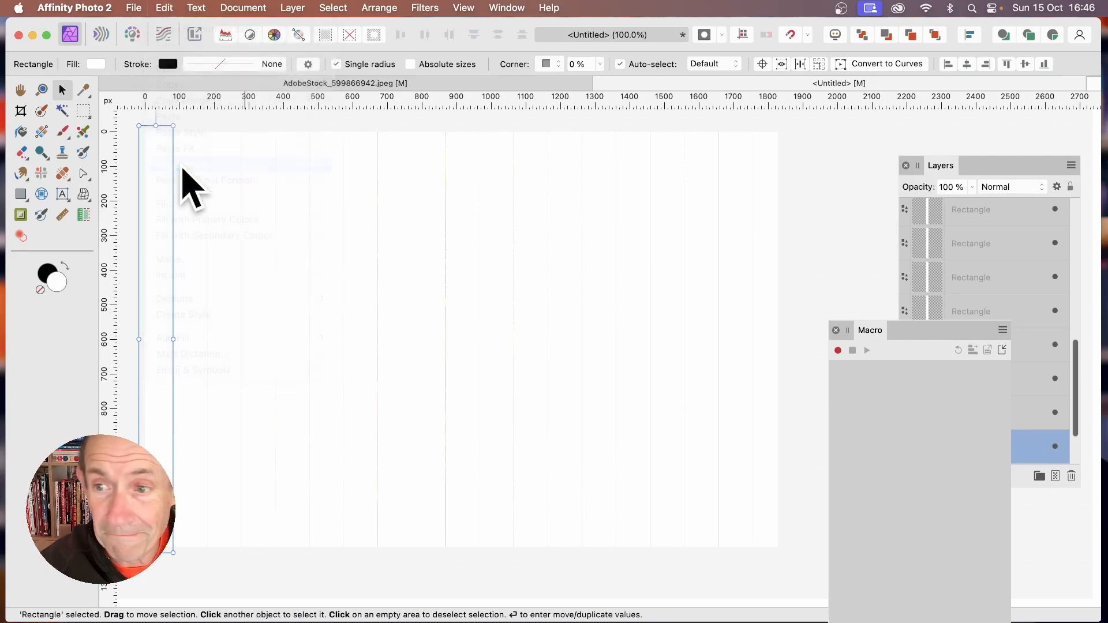
left_click(943, 163)
left_click_drag(942, 164, 926, 123)
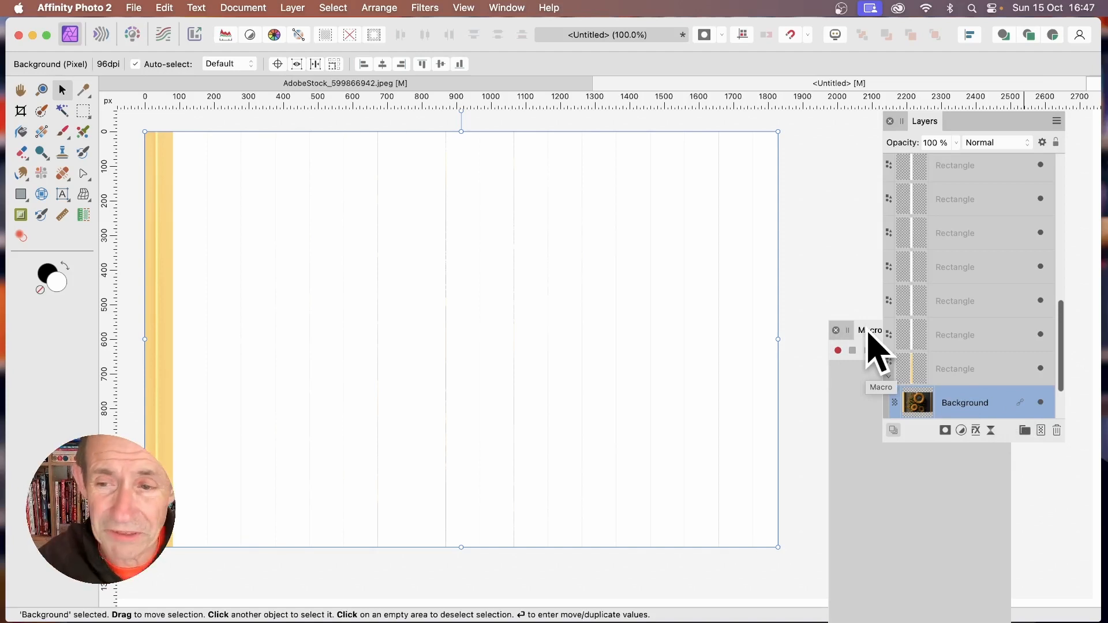
Record a macro that selects the parent layer, selects the layer 1 above current, and pastes the copied photo inside it.
left_click(838, 351)
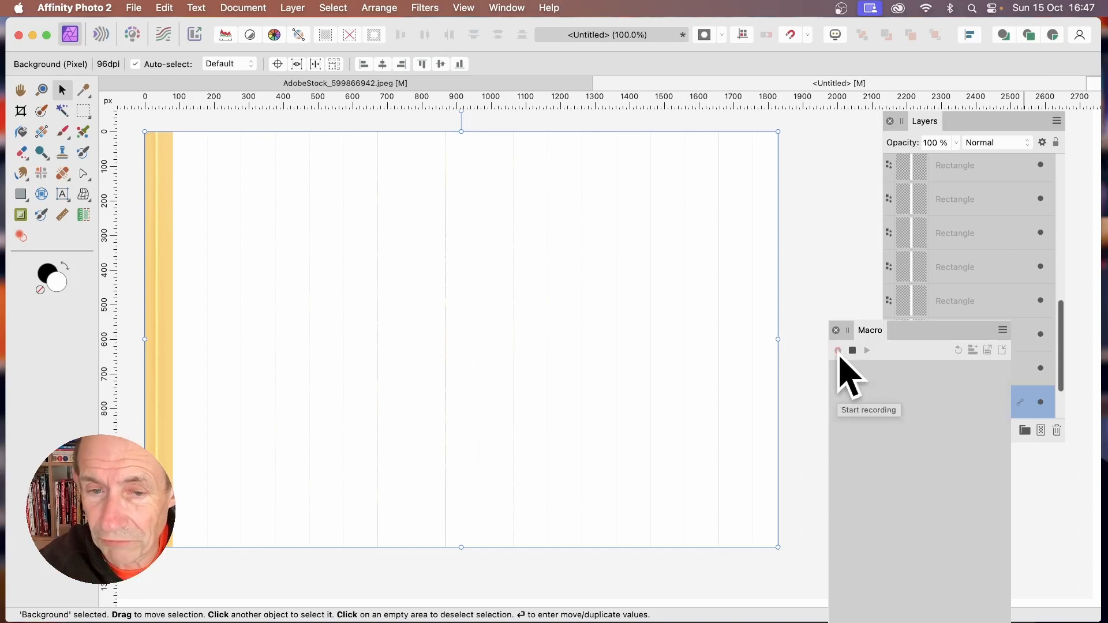
left_click(983, 405)
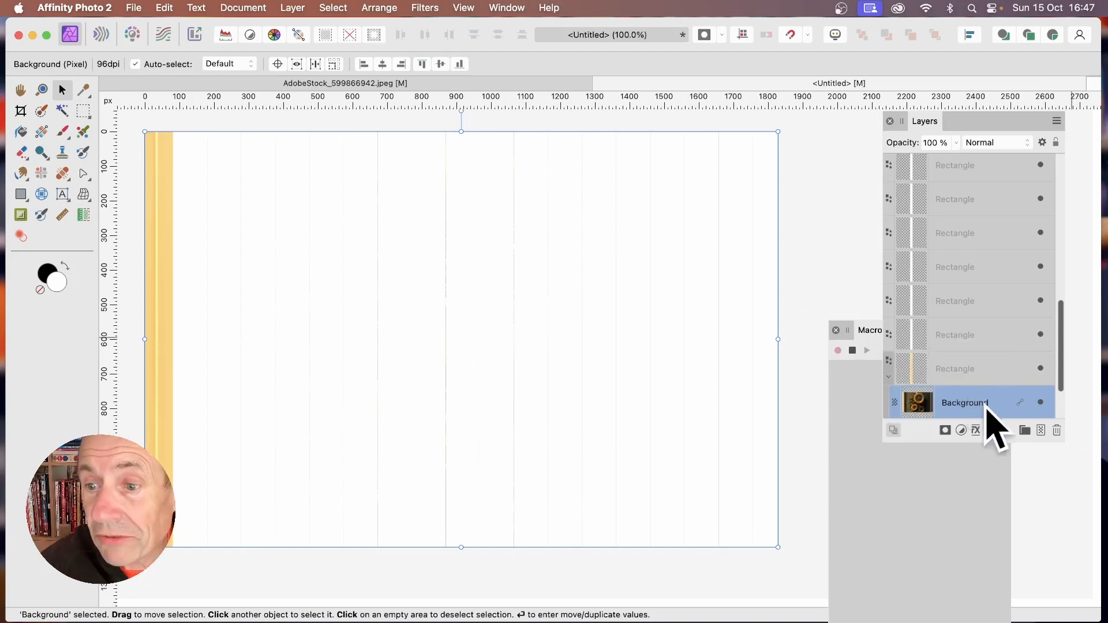
left_click(970, 372)
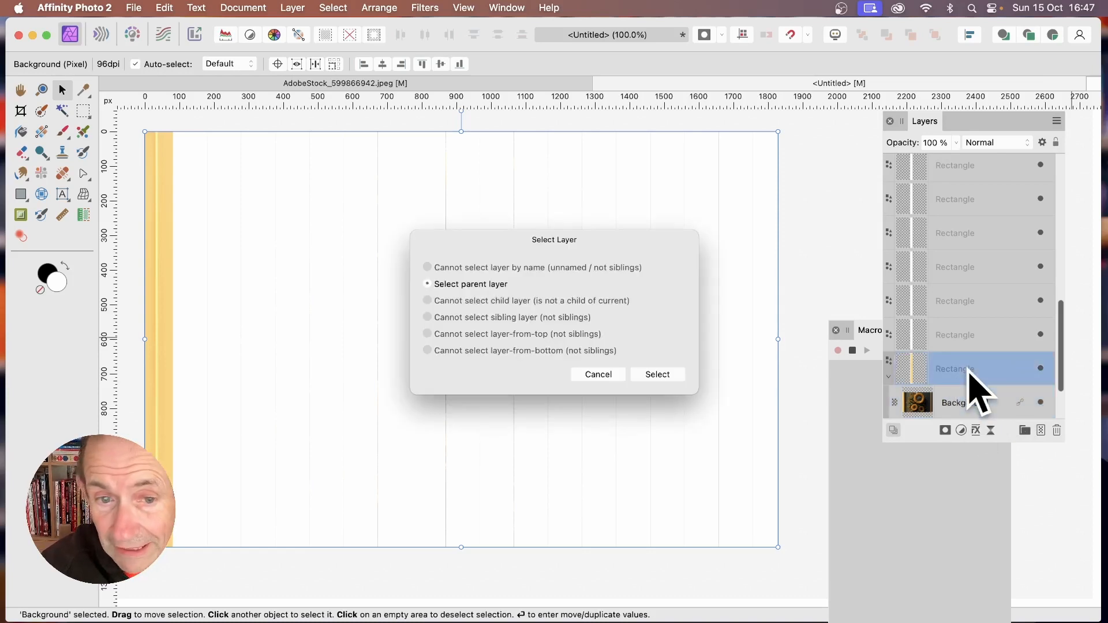
left_click(668, 376)
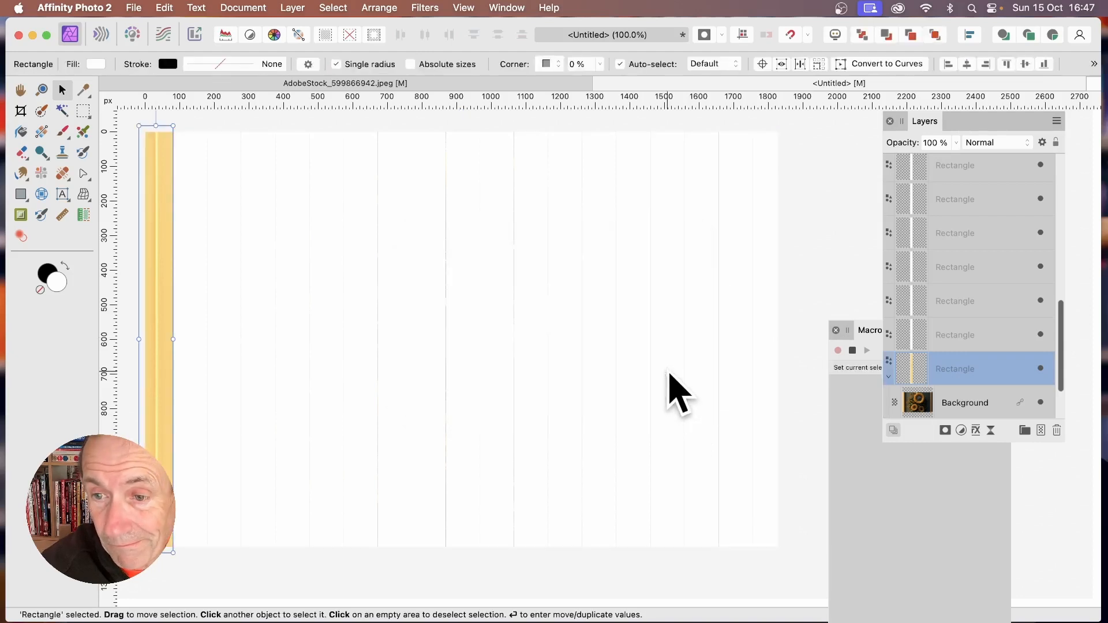
left_click(950, 336)
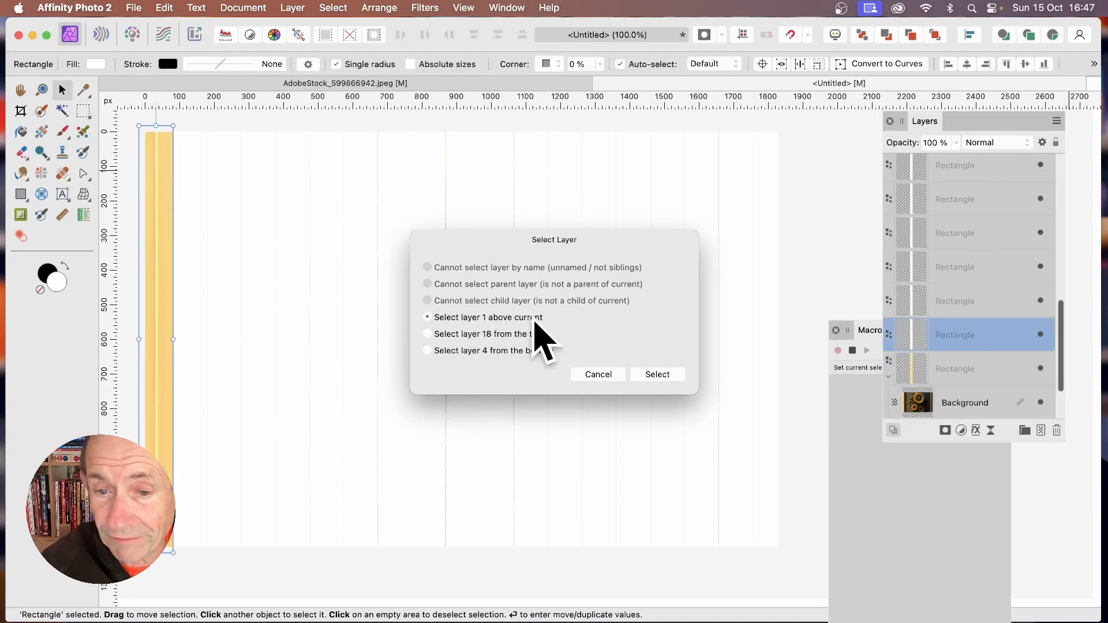
left_click(671, 374)
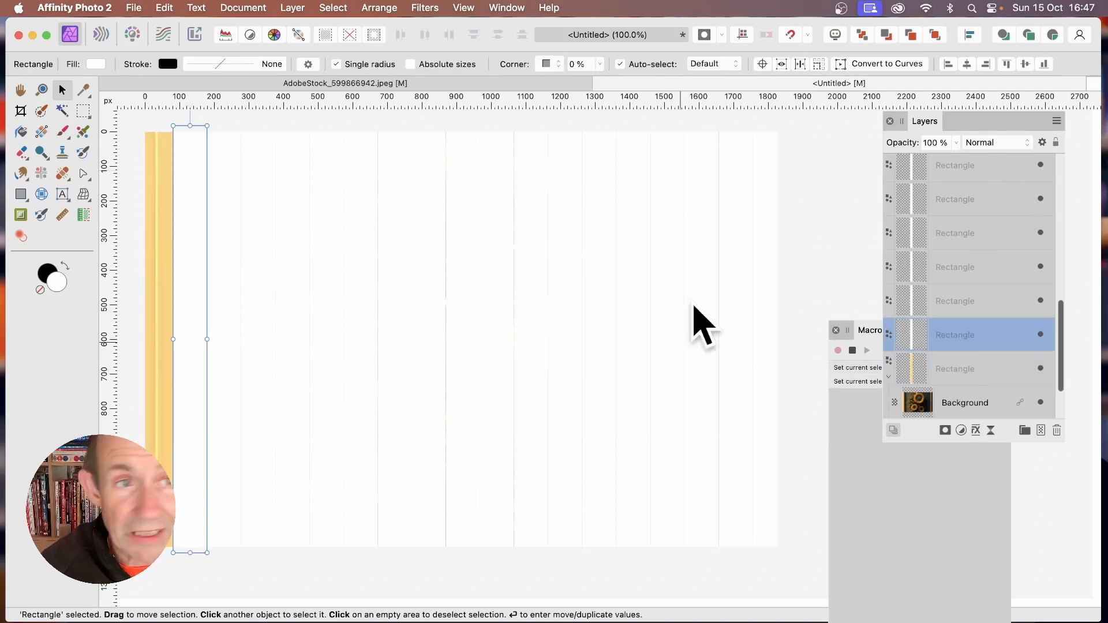
left_click(171, 6)
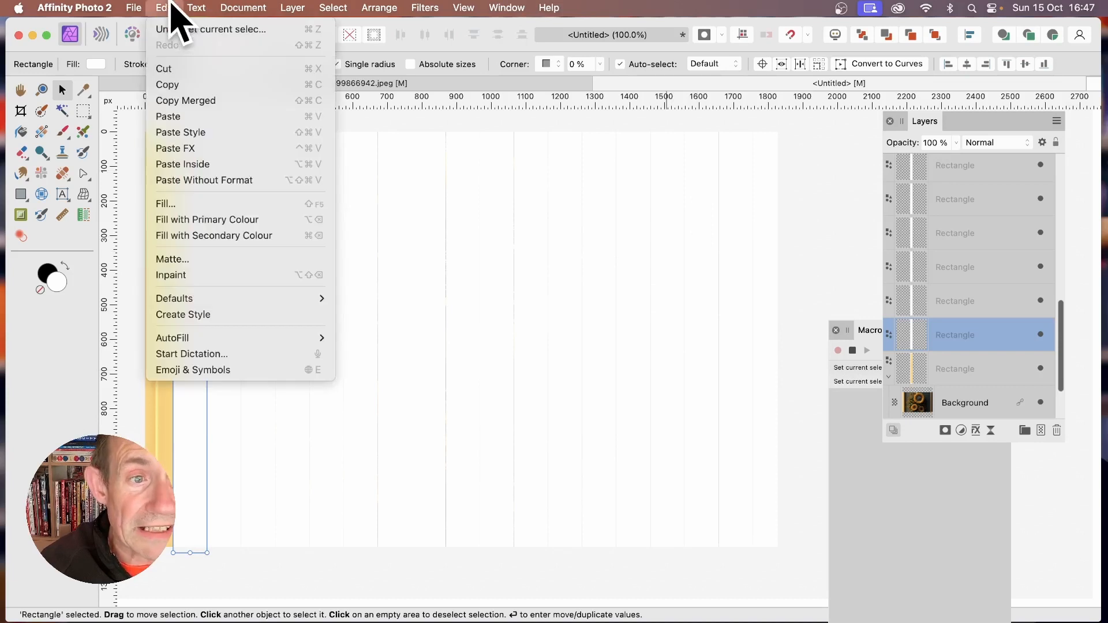
left_click(184, 165)
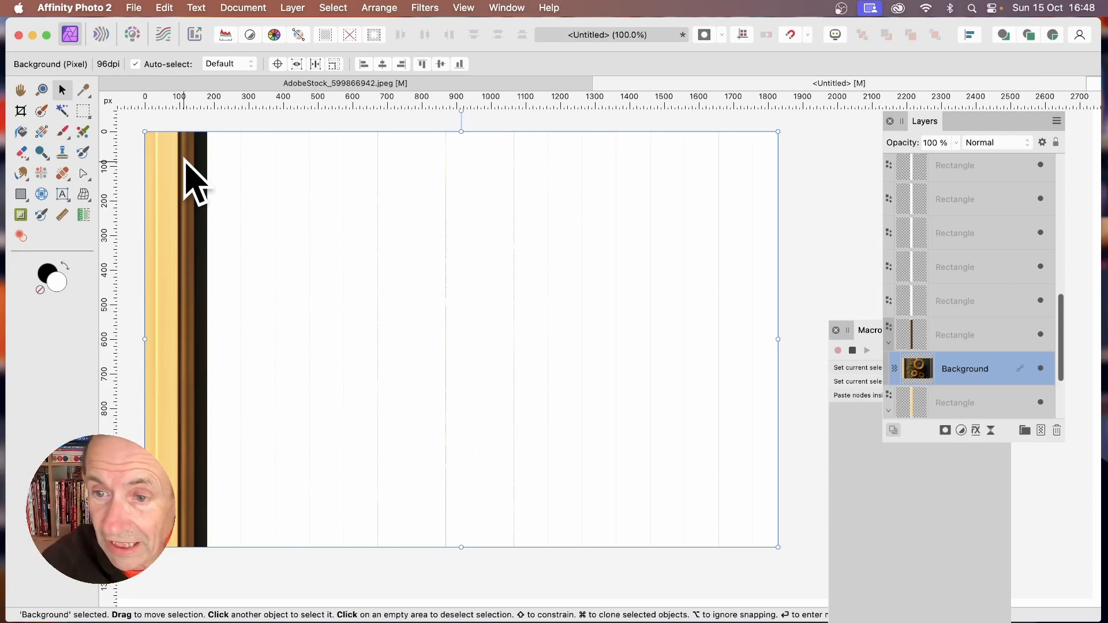
Stop the macro recording and play the macro repeatedly until every remaining strip contains the photo.
left_click(878, 351)
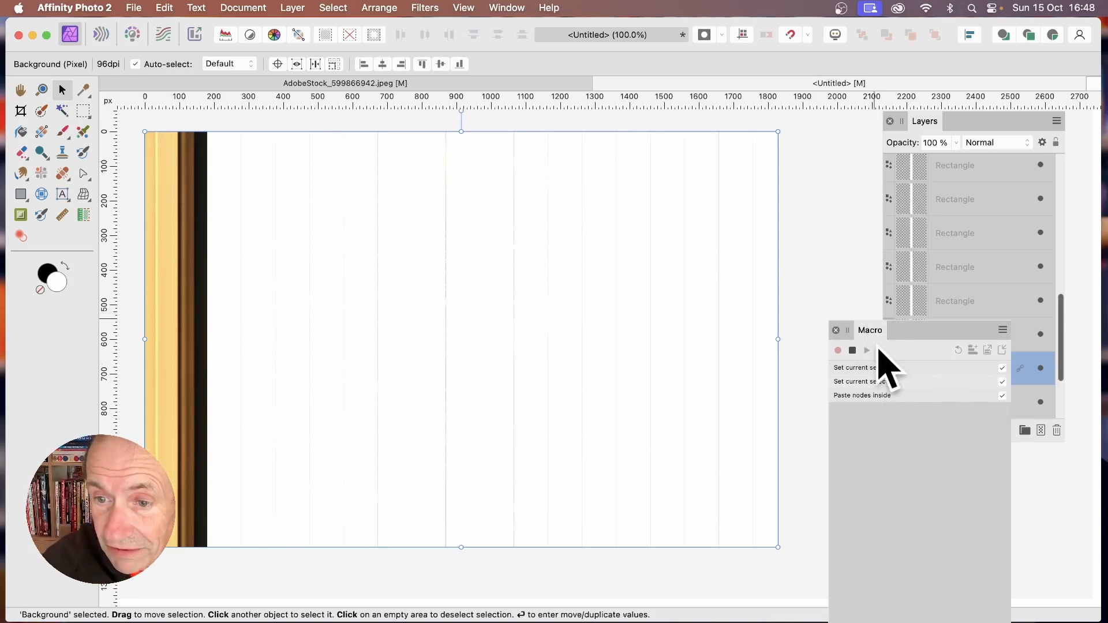
left_click(853, 350)
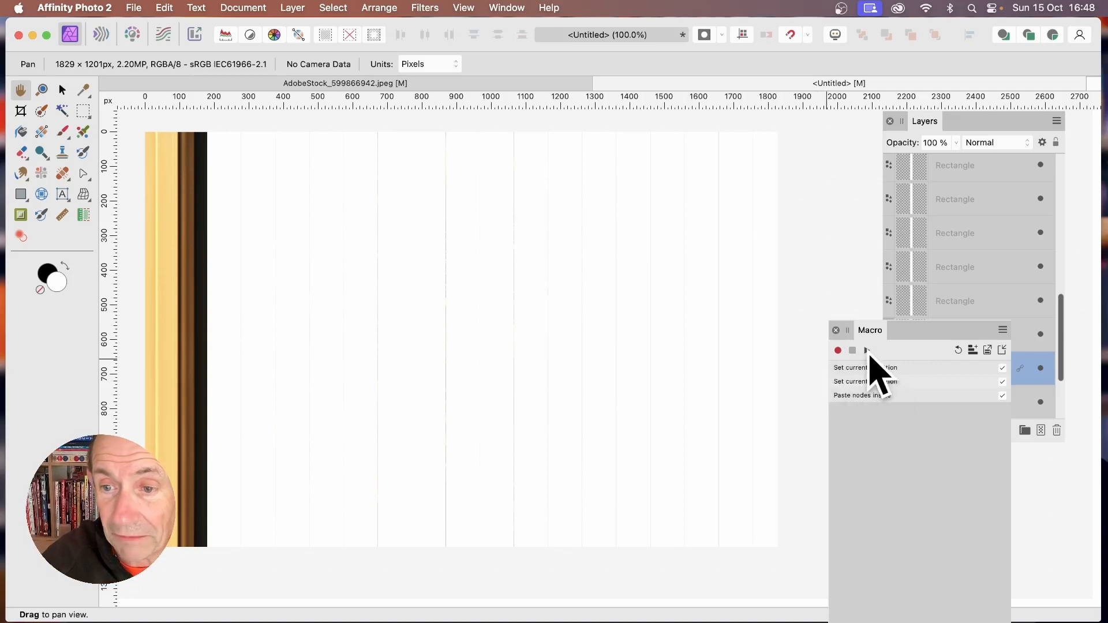
left_click(867, 350)
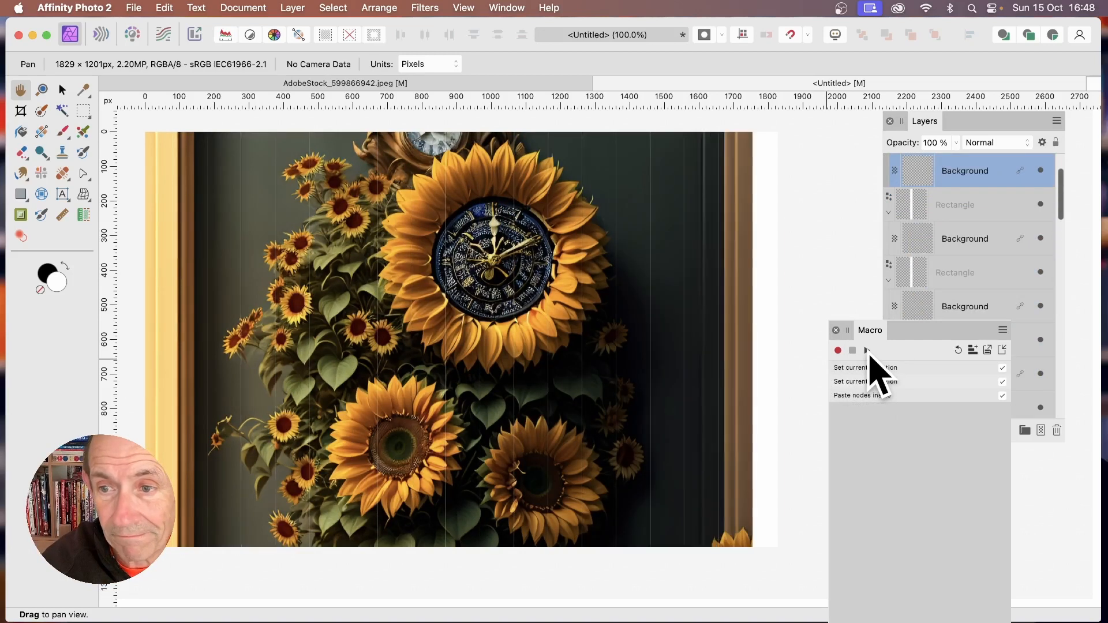
Select the Background layer nested in a strip near the stack's top and try the Deform filter with three points on the clock face.
left_click(969, 239)
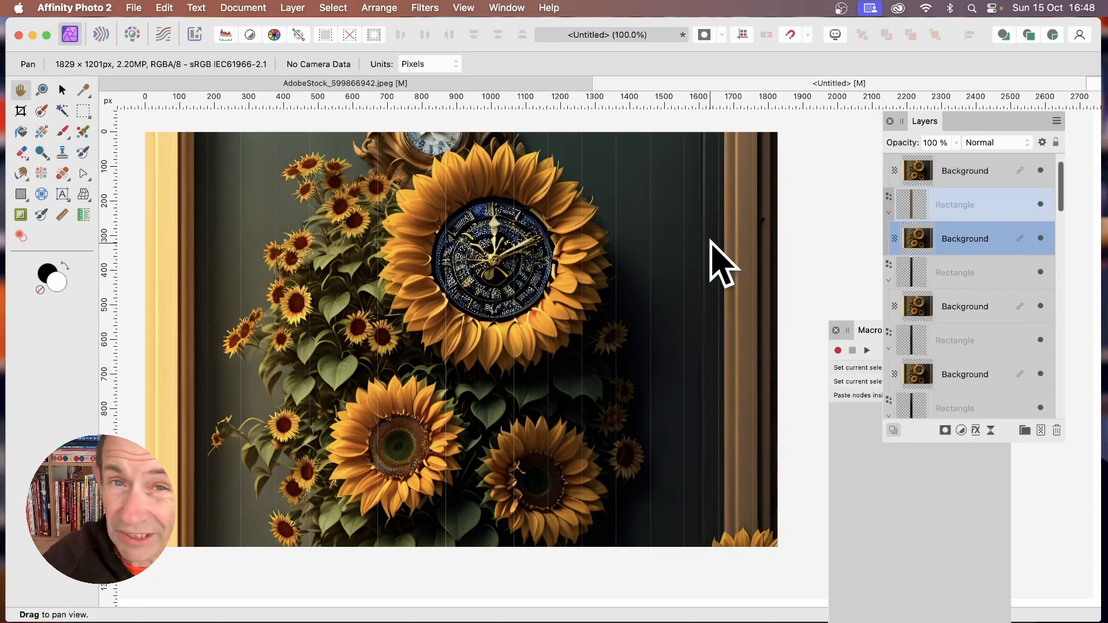
left_click(430, 8)
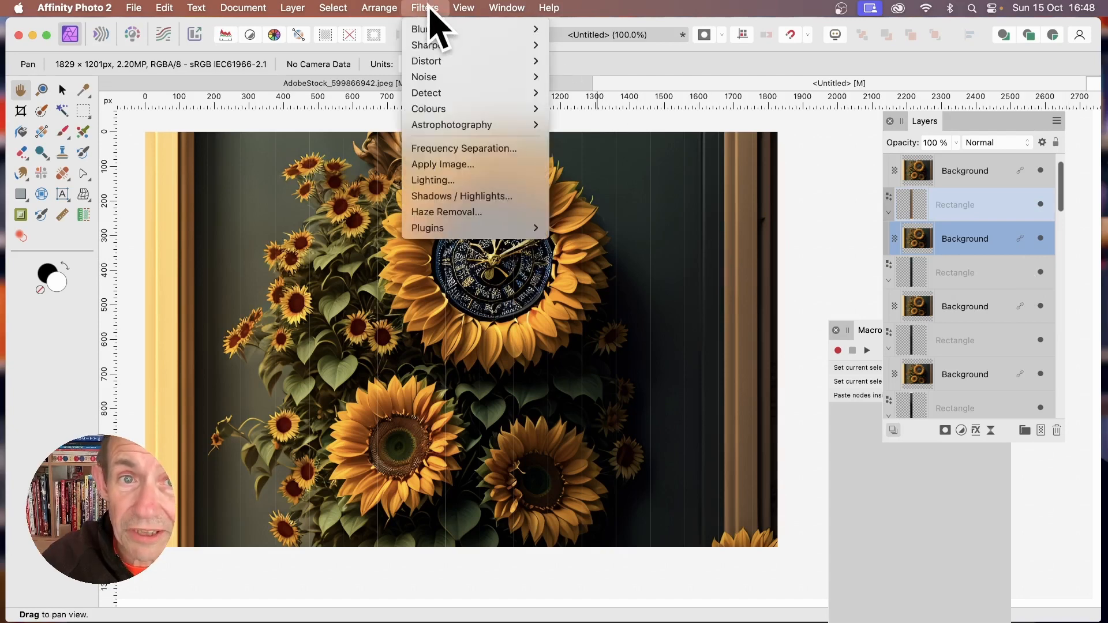
mouse_move(449, 61)
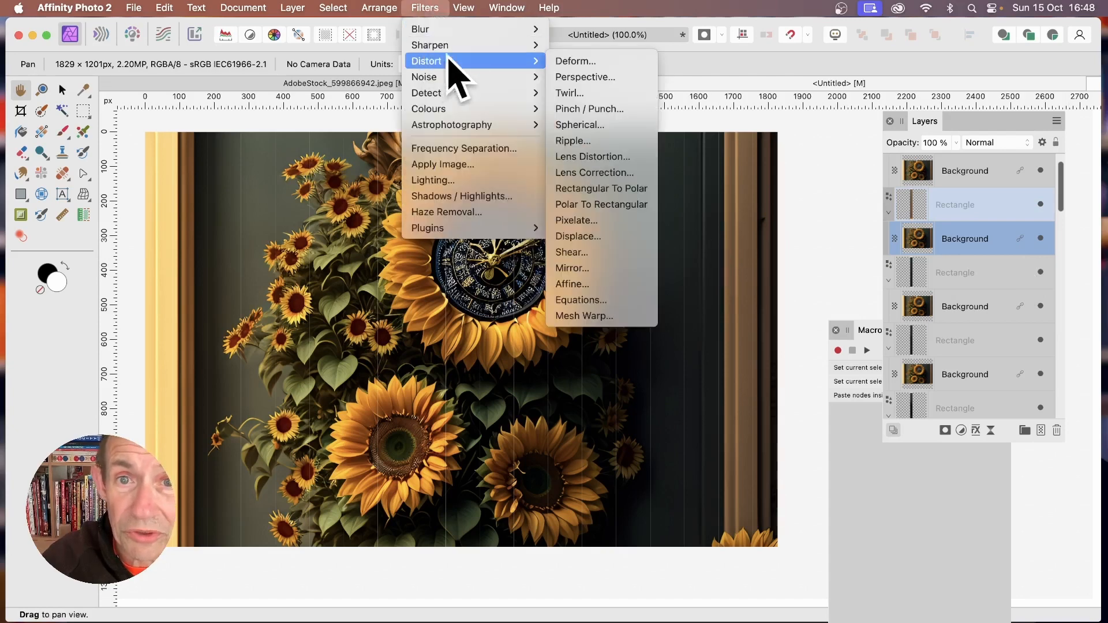
left_click(598, 60)
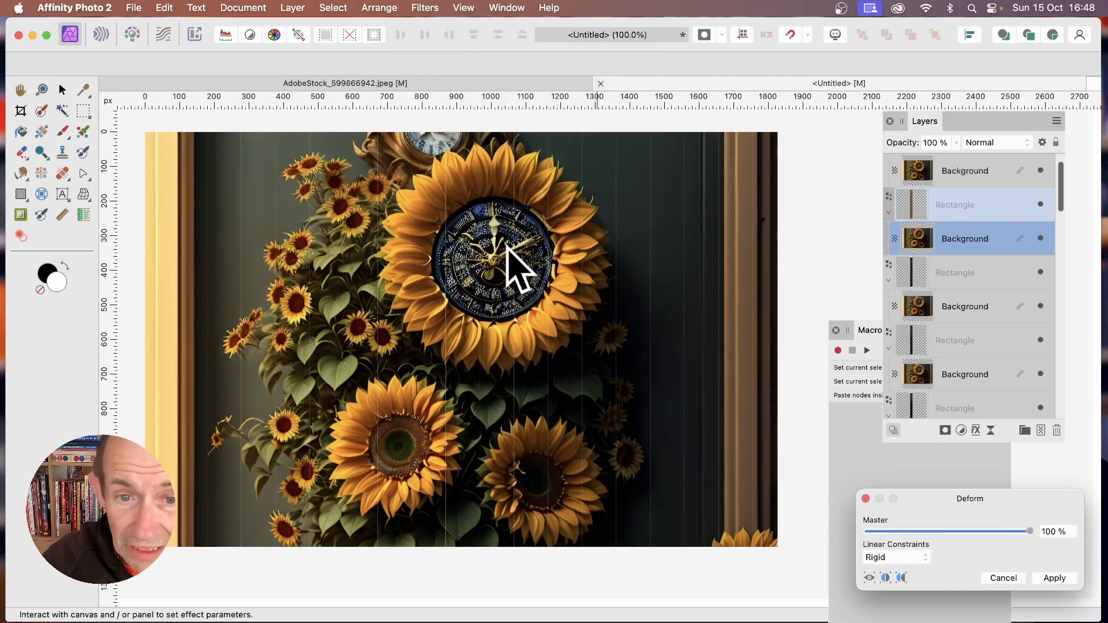
left_click(466, 244)
left_click(491, 306)
left_click(531, 284)
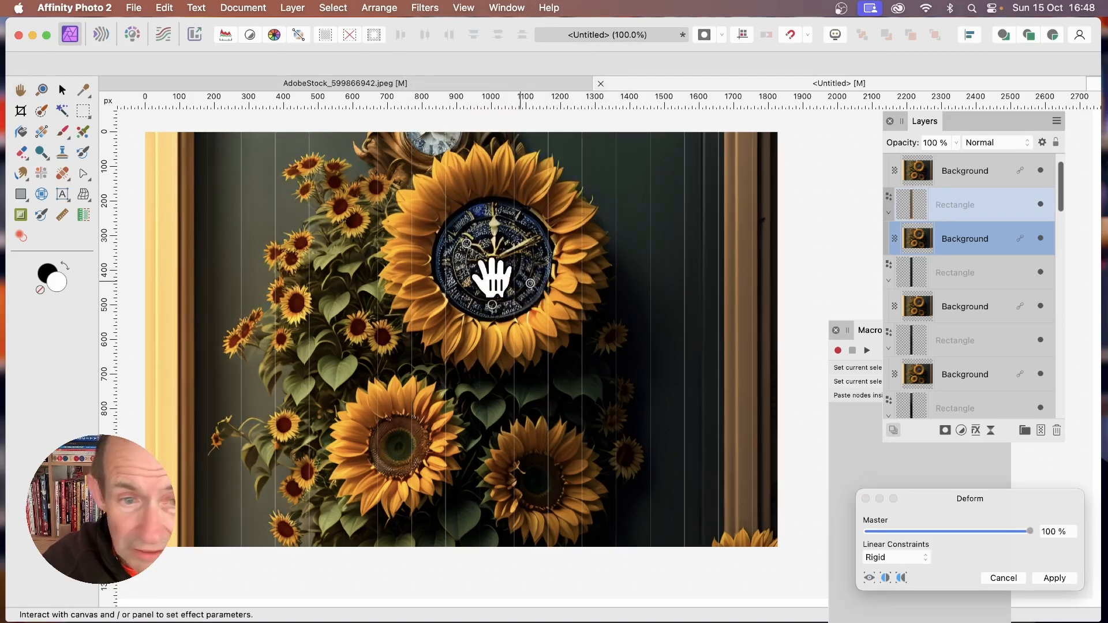
left_click(63, 90)
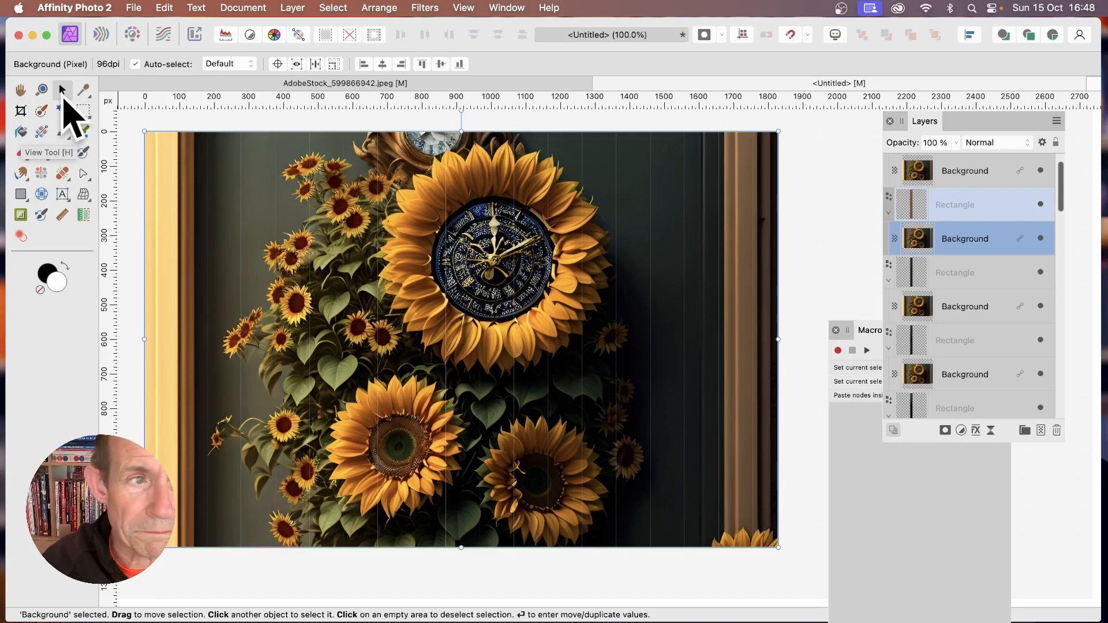
Apply the Deform filter with four points on the clock face, pulling the upper-right point across to the face's lower-left side.
left_click(426, 8)
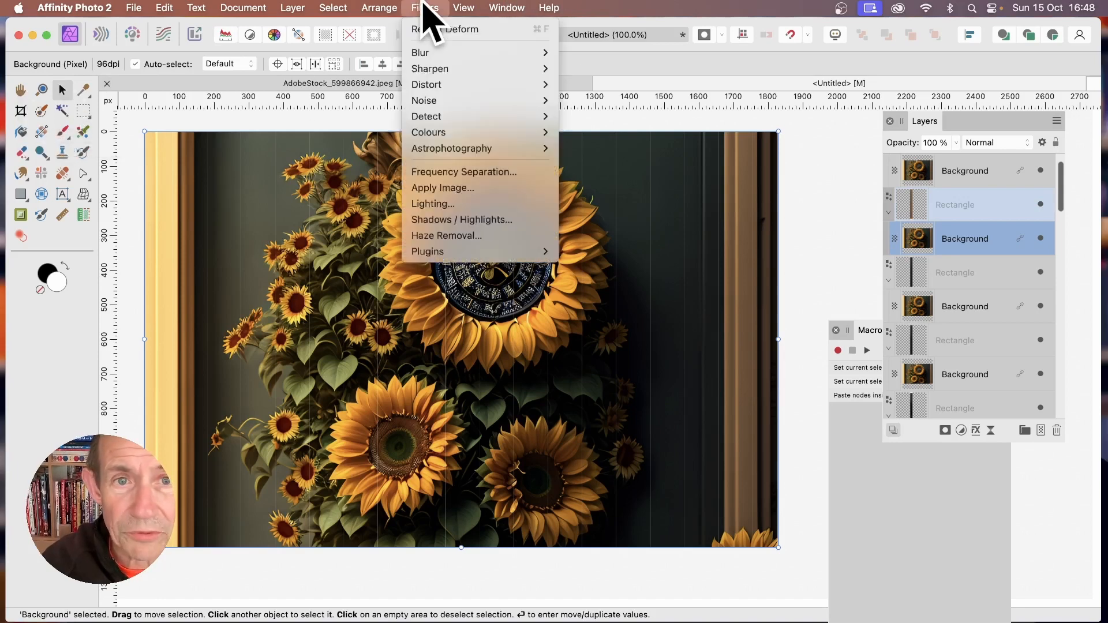
mouse_move(437, 87)
left_click(584, 84)
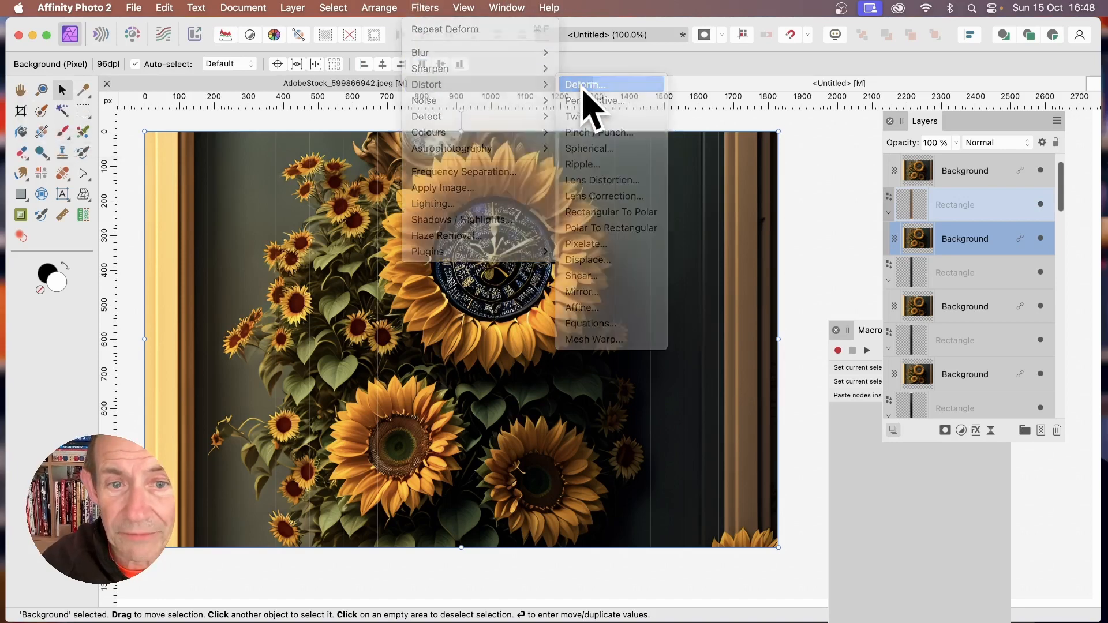
left_click_drag(947, 502, 716, 291)
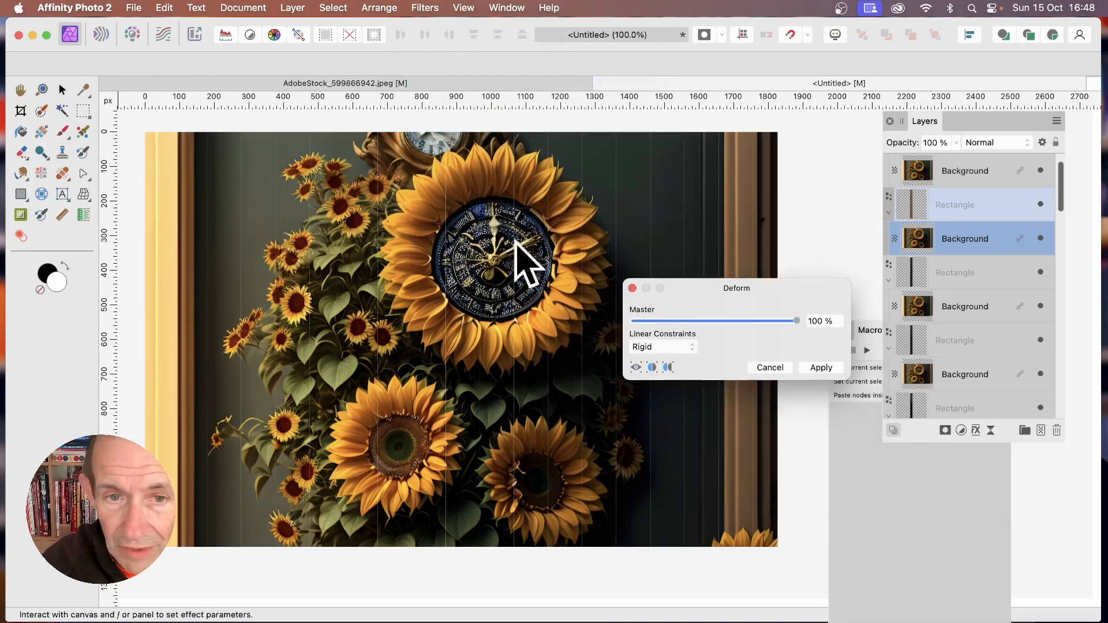
left_click(483, 217)
left_click(474, 277)
left_click(513, 266)
left_click(532, 232)
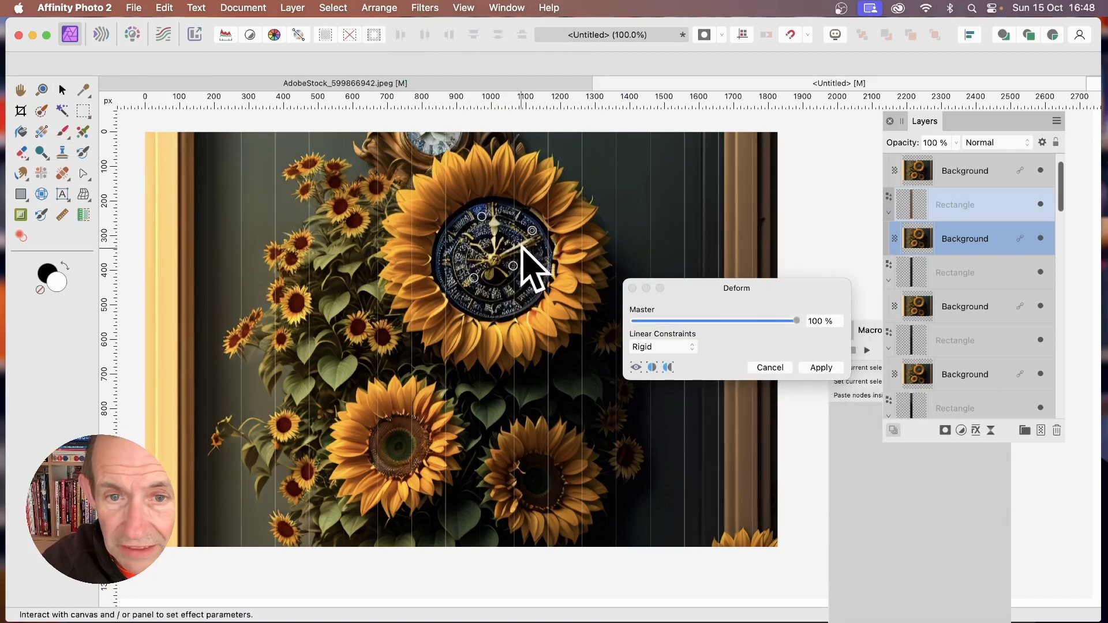
left_click_drag(532, 231, 449, 285)
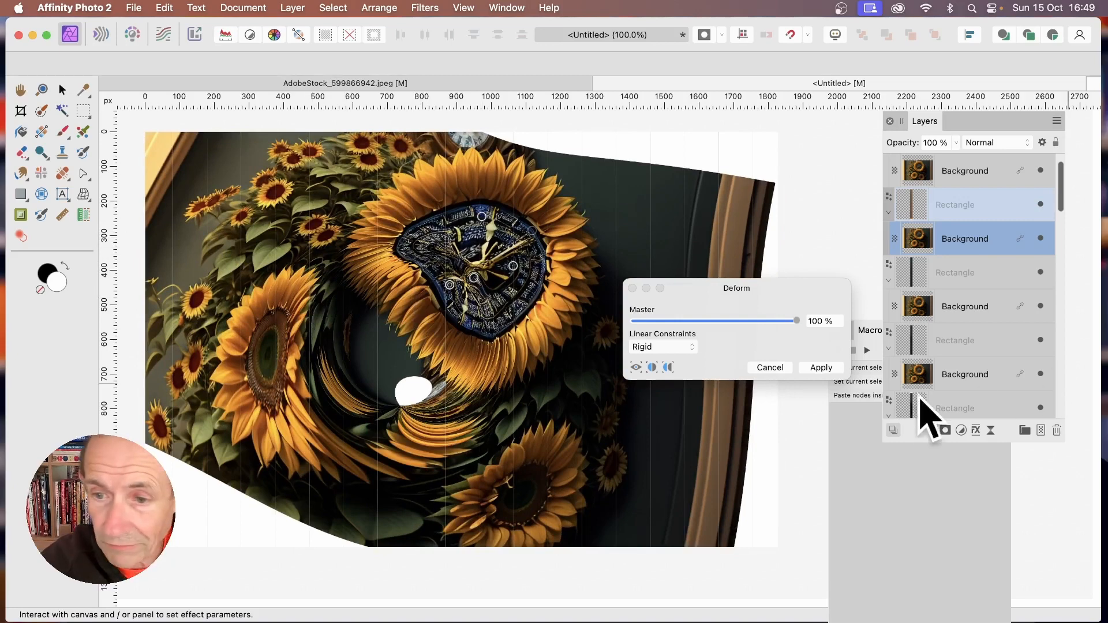
left_click(818, 368)
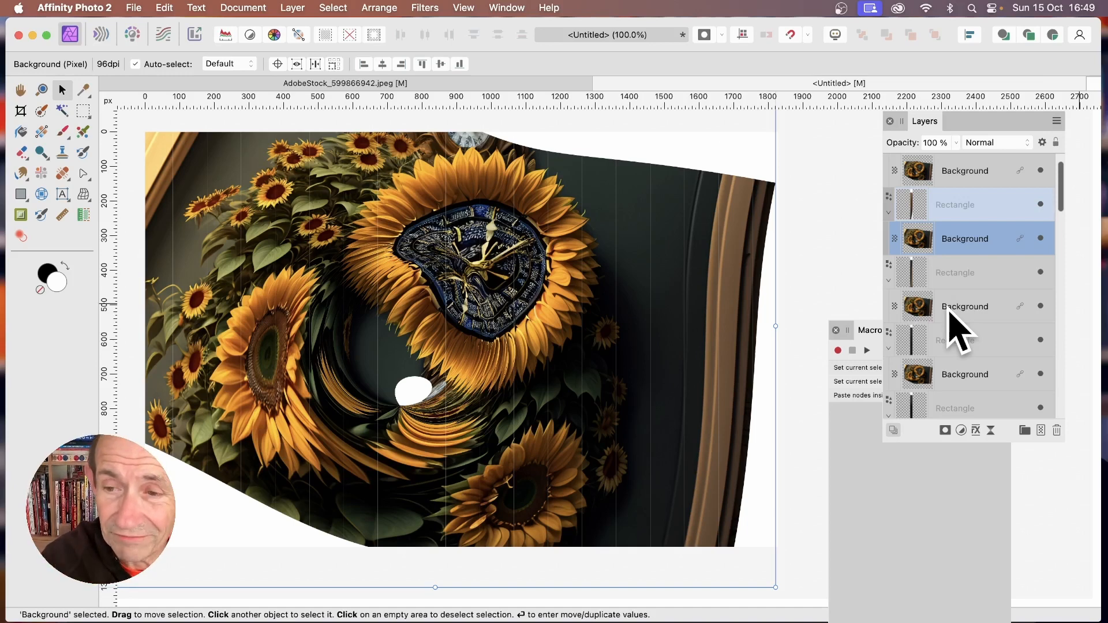
Select the Background copy nested in the strip along the brown frame and shift it slightly up and left.
left_click(969, 272)
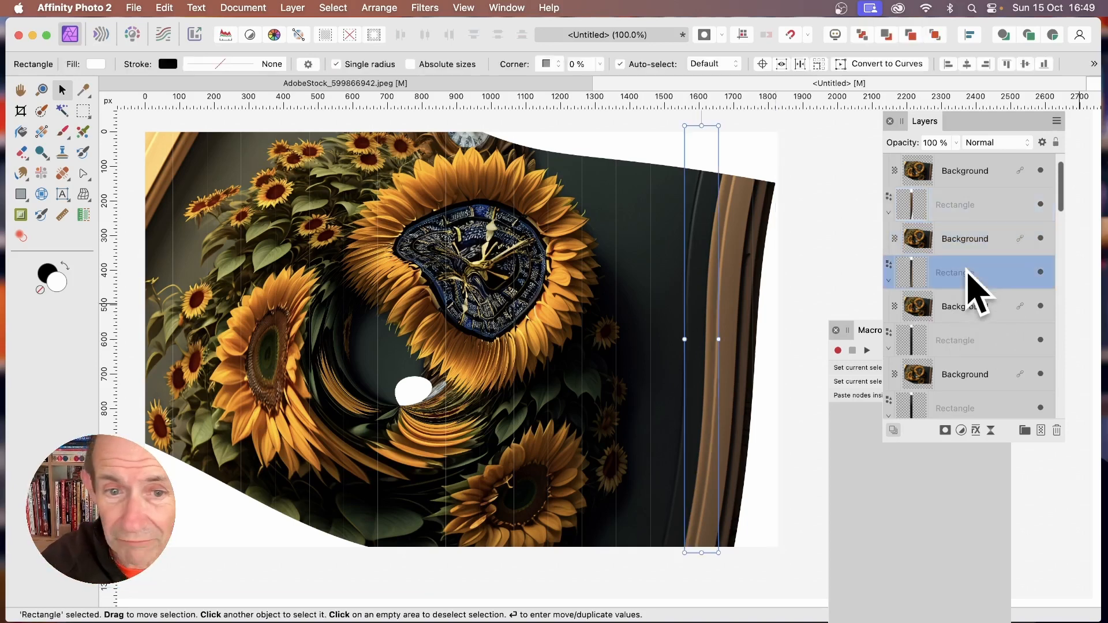
left_click(970, 307)
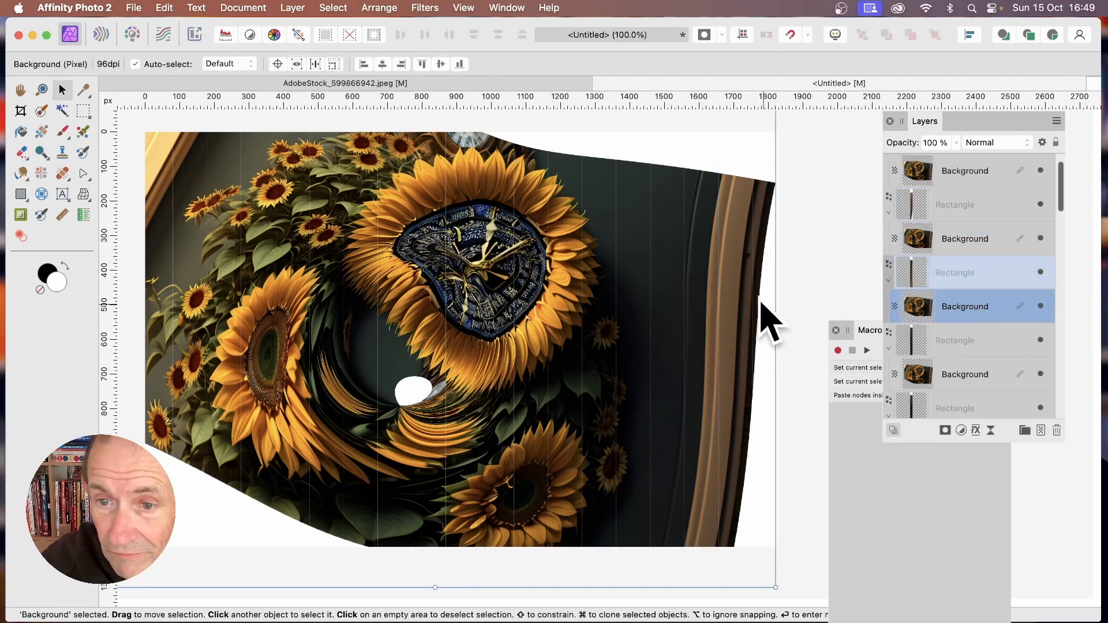
left_click_drag(760, 299, 753, 286)
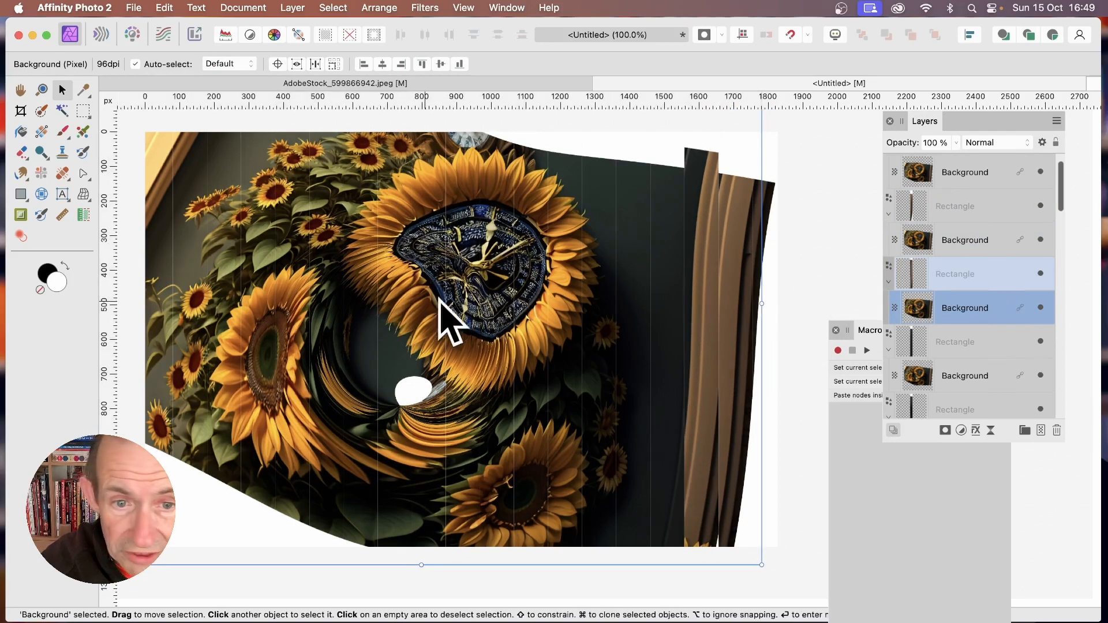
Select the strip crossing the clock's left edge and shift its nested Background copy down and slightly right.
left_click(430, 277)
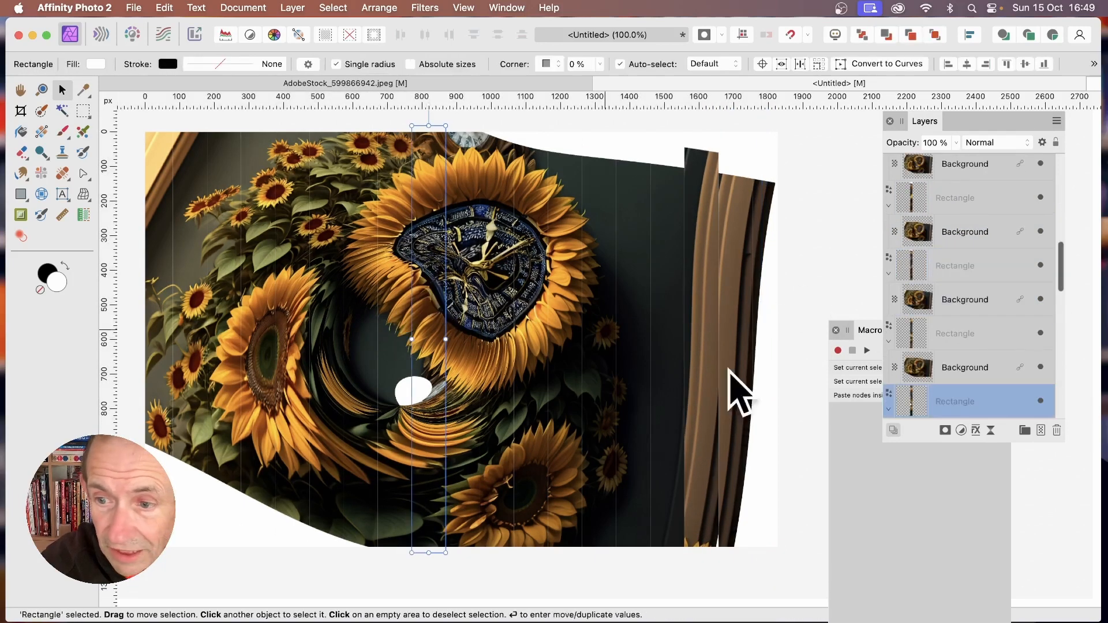
scroll(952, 396, "down", 1)
scroll(993, 404, "down", 2)
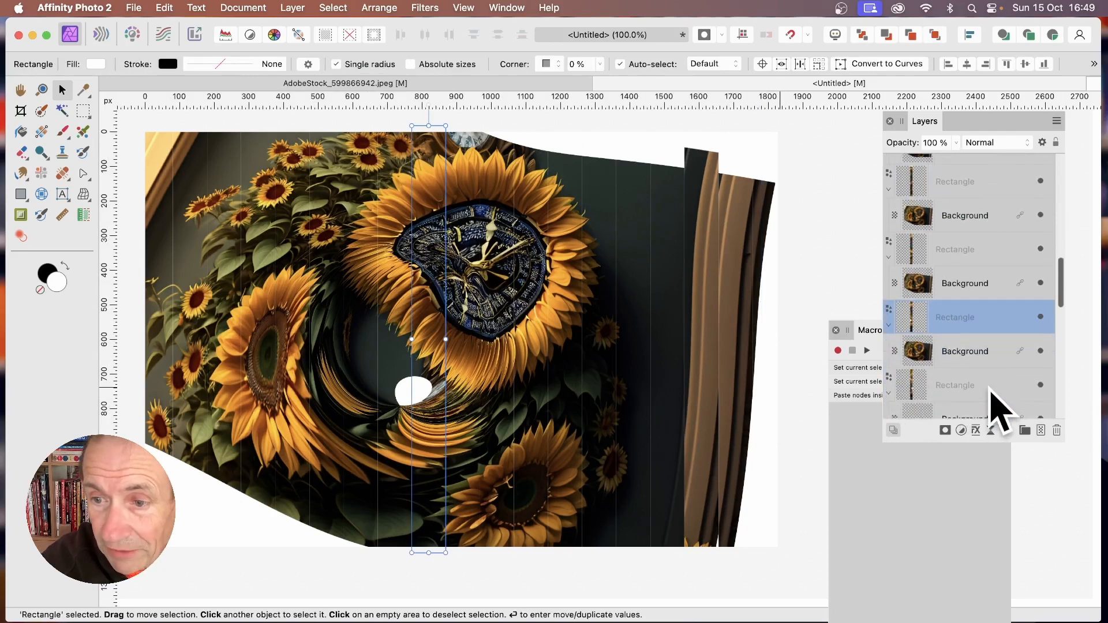
left_click(962, 353)
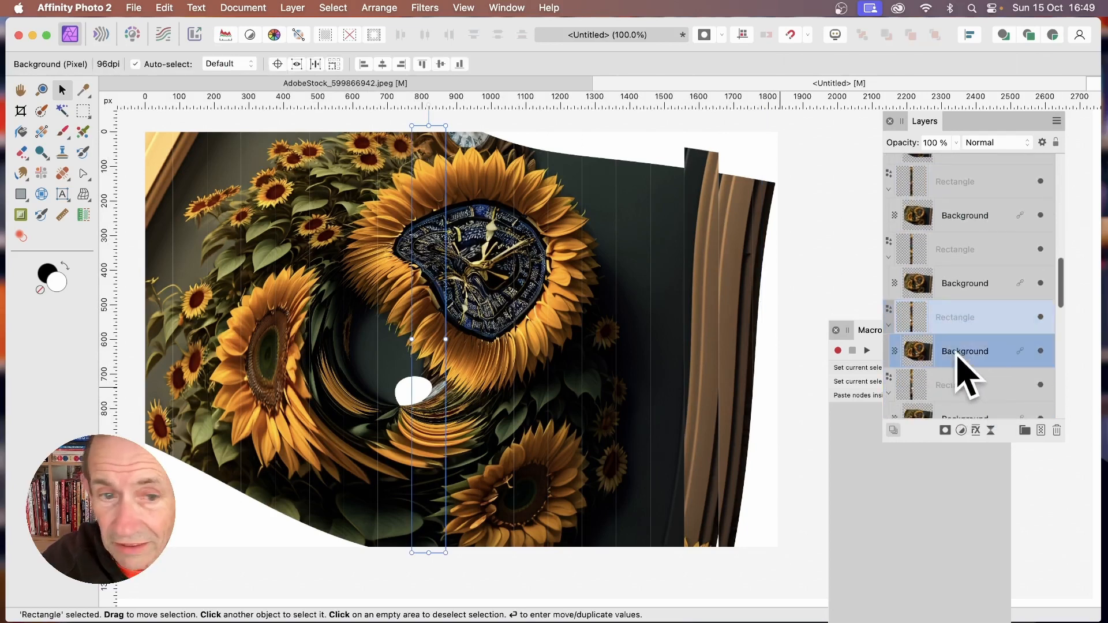
left_click_drag(433, 326, 446, 356)
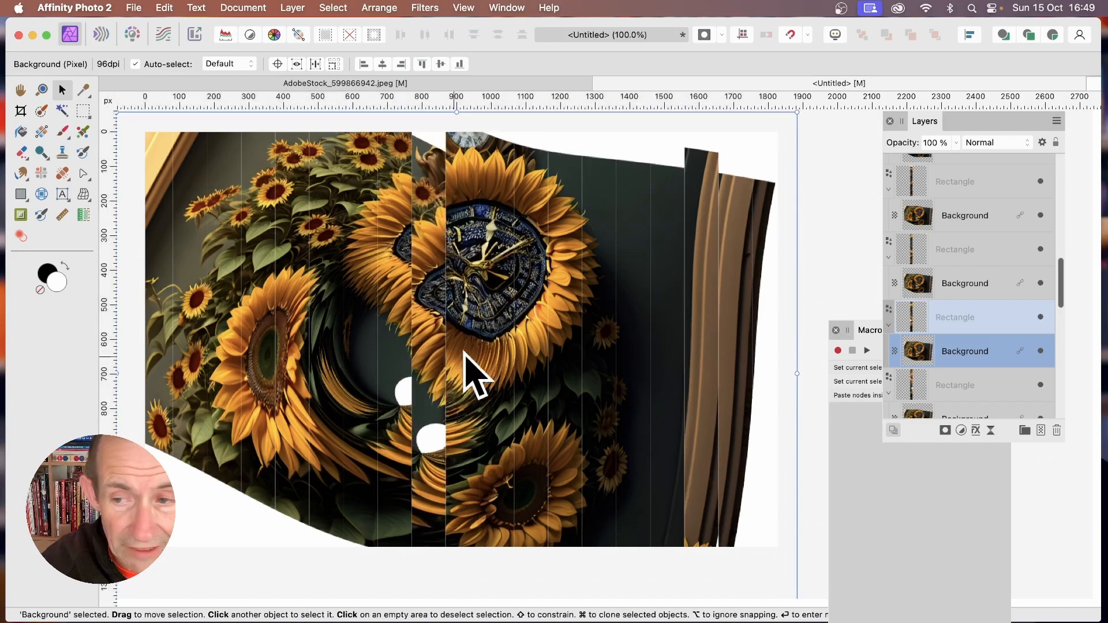
Shift the nested Background copies up and left inside the next two strips to the left.
scroll(993, 387, "down", 2)
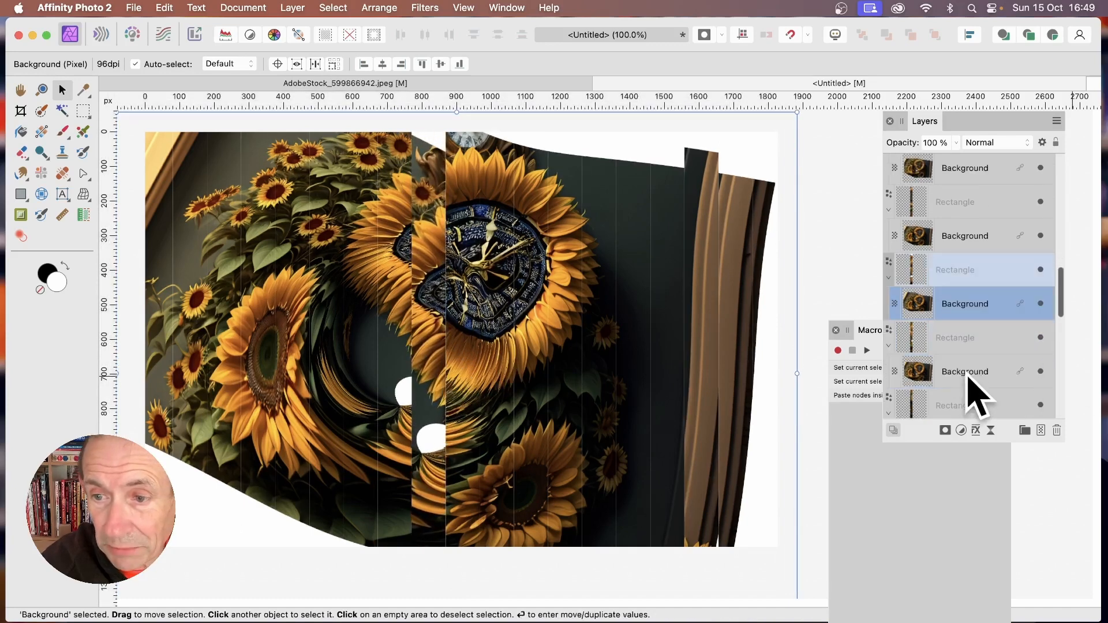
left_click(967, 374)
left_click_drag(396, 337, 379, 312)
scroll(974, 378, "down", 1)
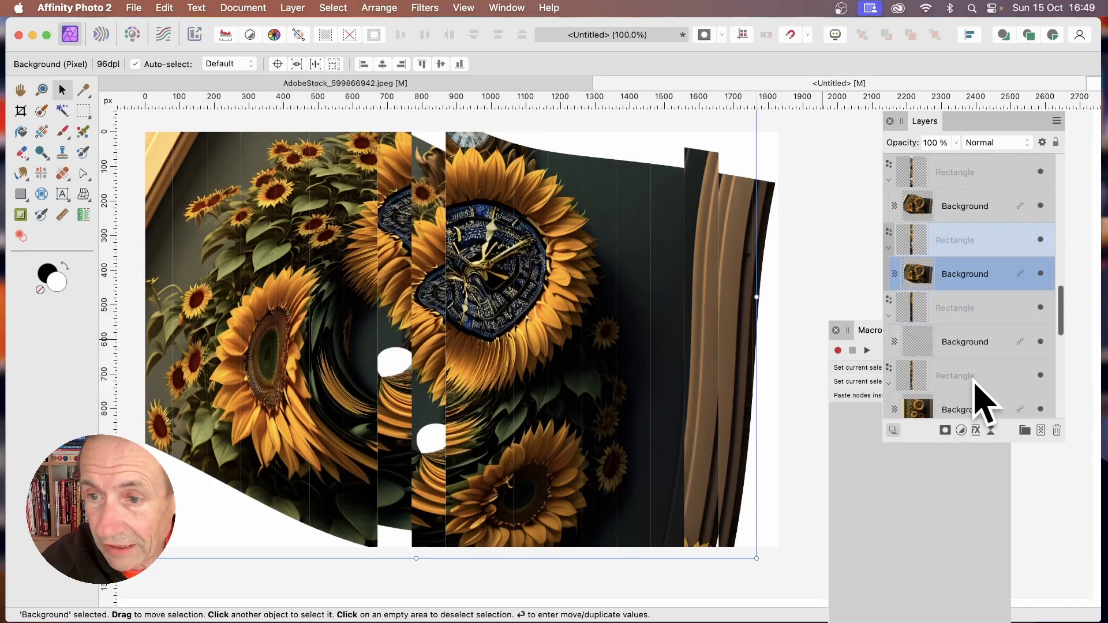
left_click(968, 343)
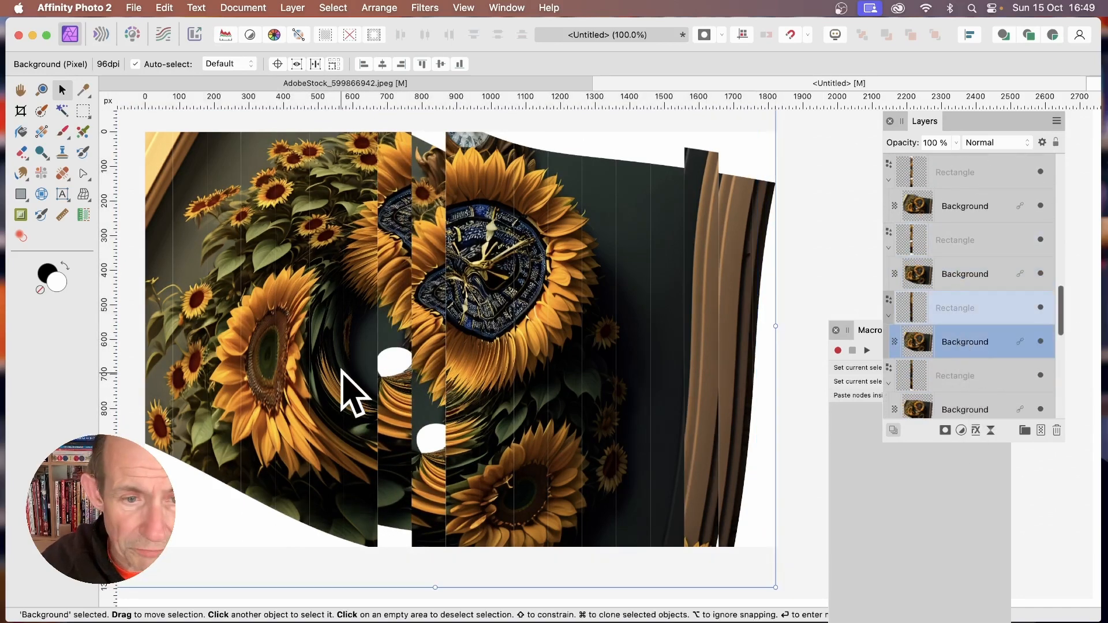
left_click_drag(341, 370, 323, 359)
Enlarge the selected Background copy, move it down inside its strip, and rotate it clockwise.
scroll(416, 334, "up", 3)
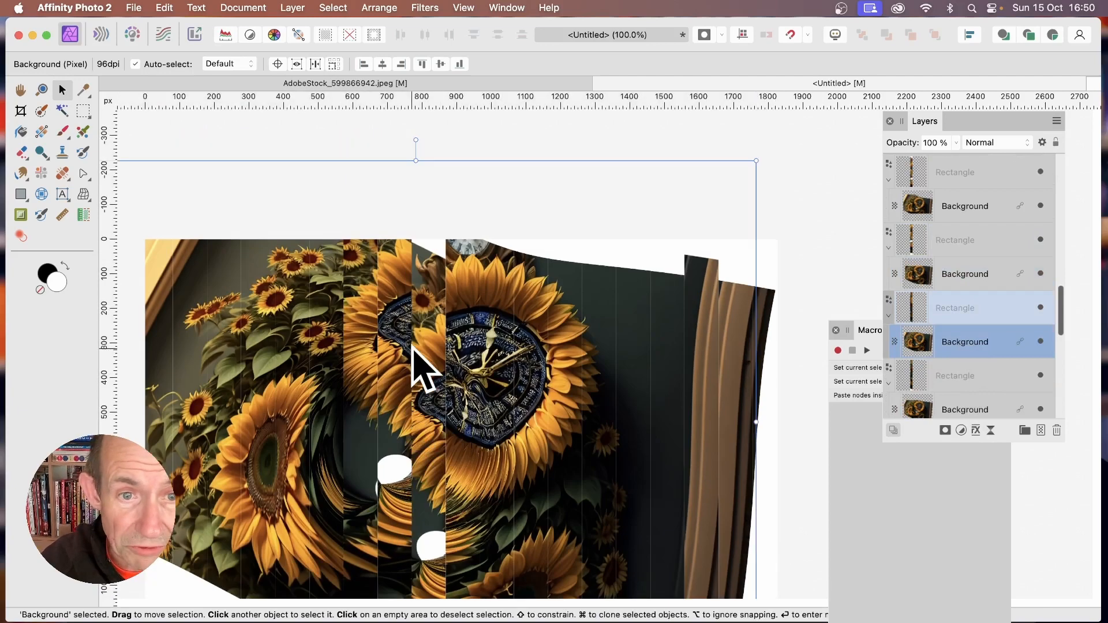
left_click_drag(756, 161, 824, 124)
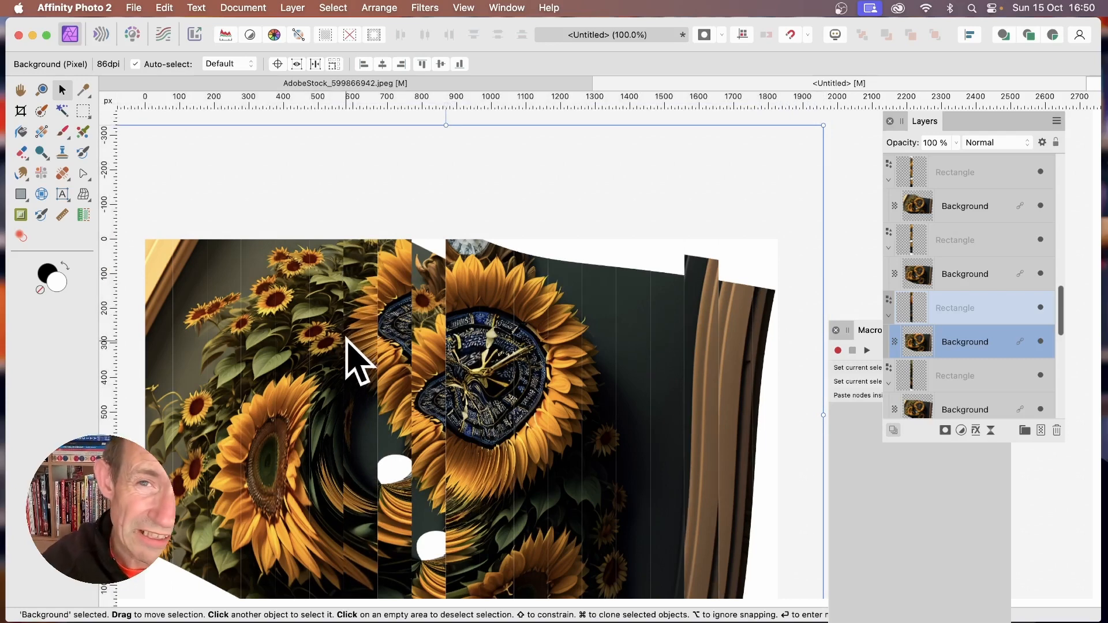
left_click_drag(356, 341, 359, 401)
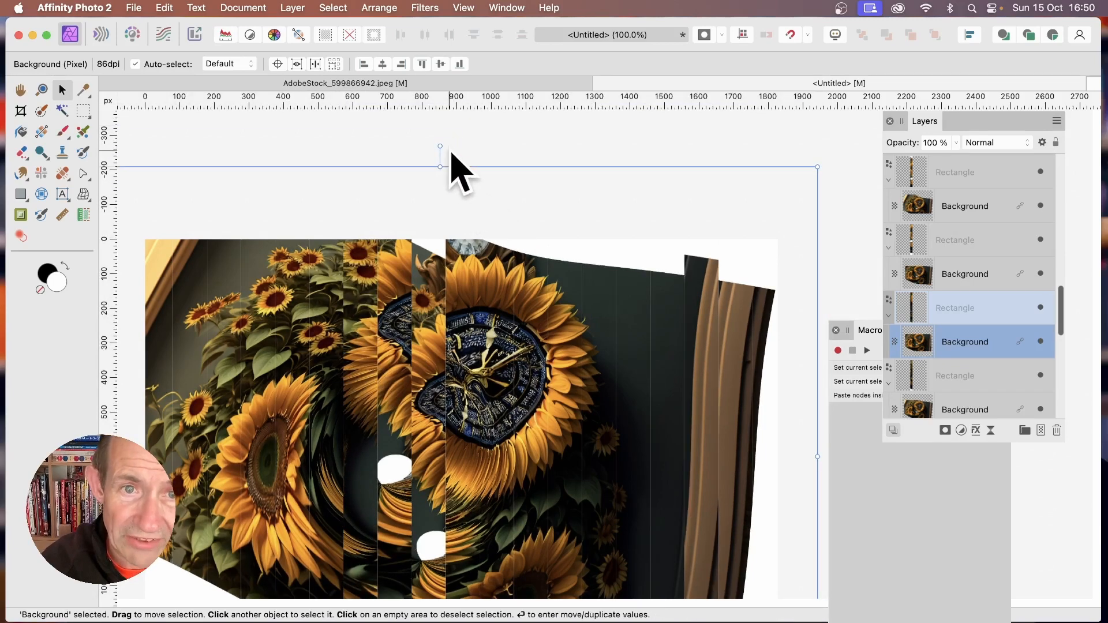
left_click_drag(440, 147, 556, 198)
Select the Background copy nested in a strip near the photo's left edge and shift it up and left.
scroll(1020, 412, "down", 5)
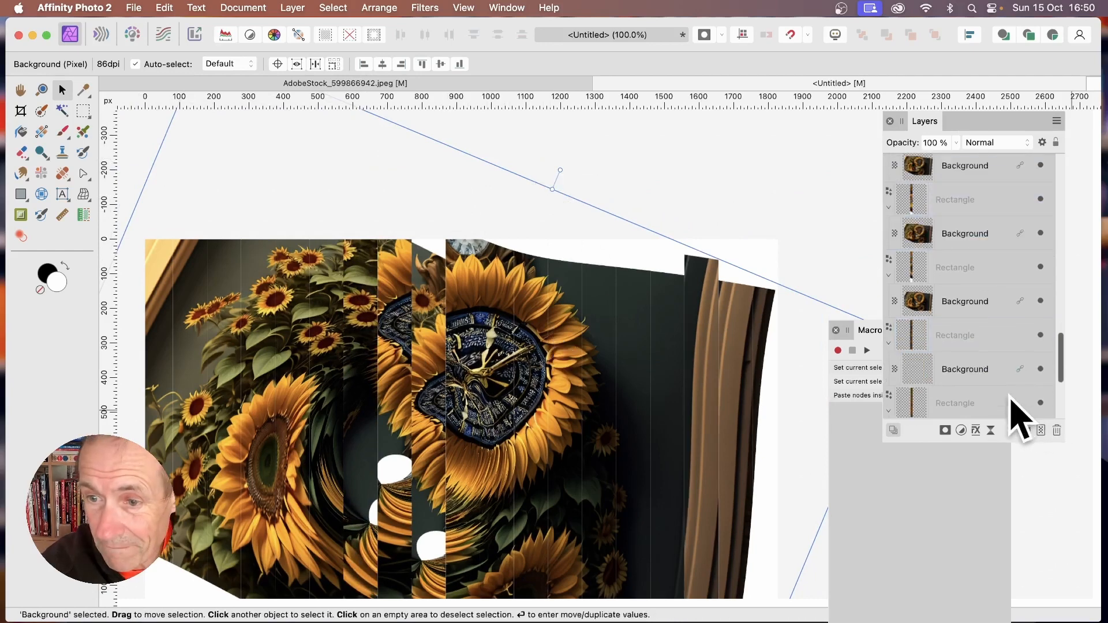
left_click(962, 369)
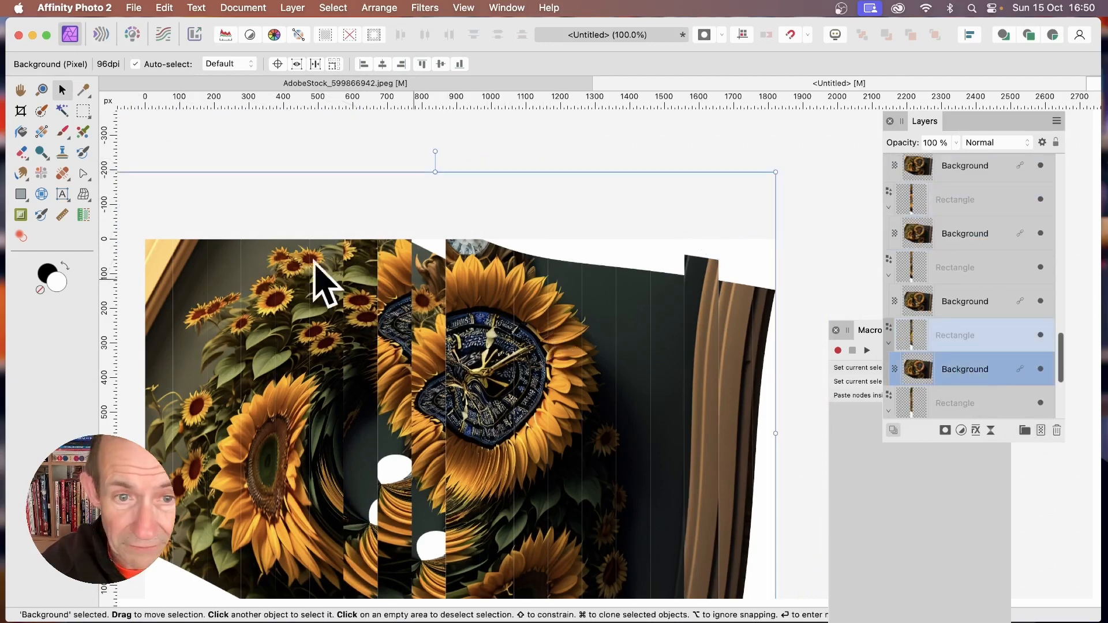
left_click_drag(378, 427, 334, 383)
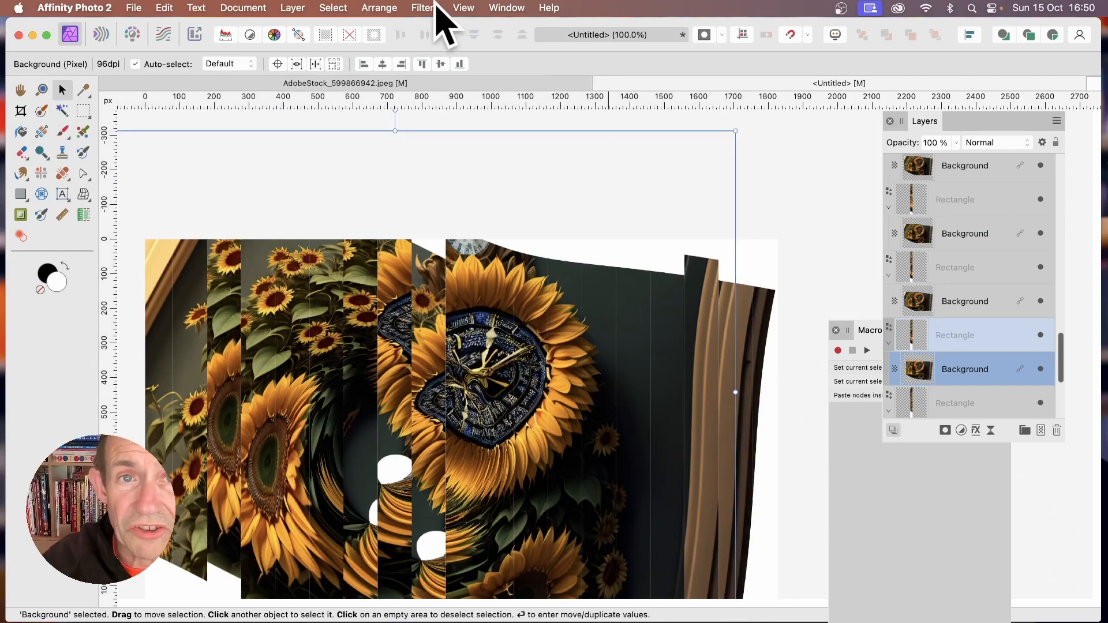
Start the Deform filter, place four points around the clock's left half, and pull the lowest point to the photo's lower-left corner.
scroll(478, 173, "down", 3)
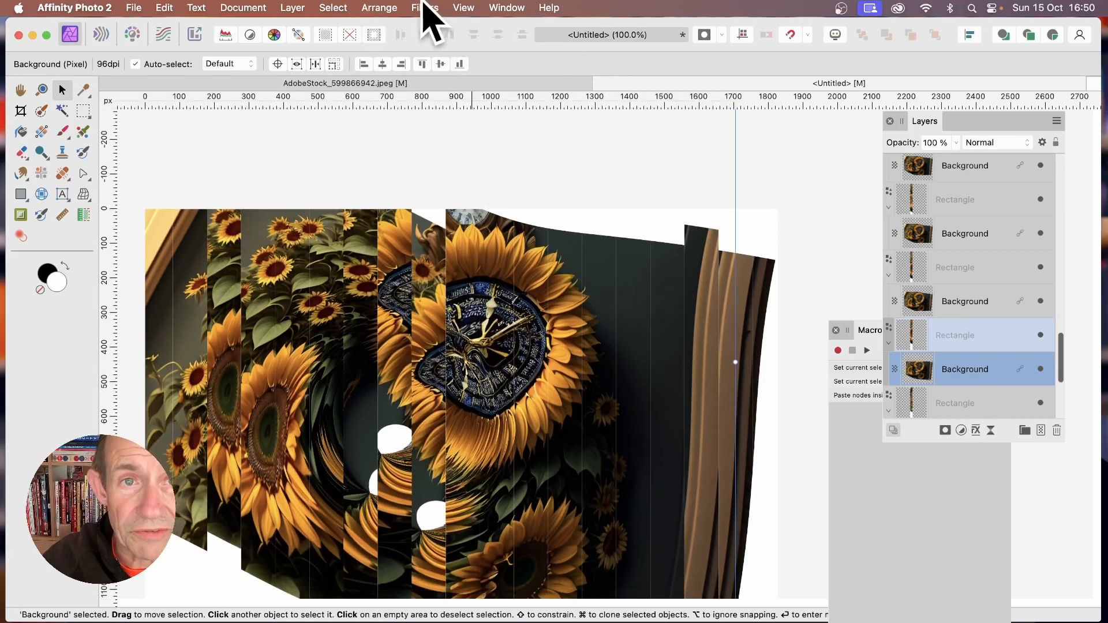
left_click(426, 7)
mouse_move(435, 87)
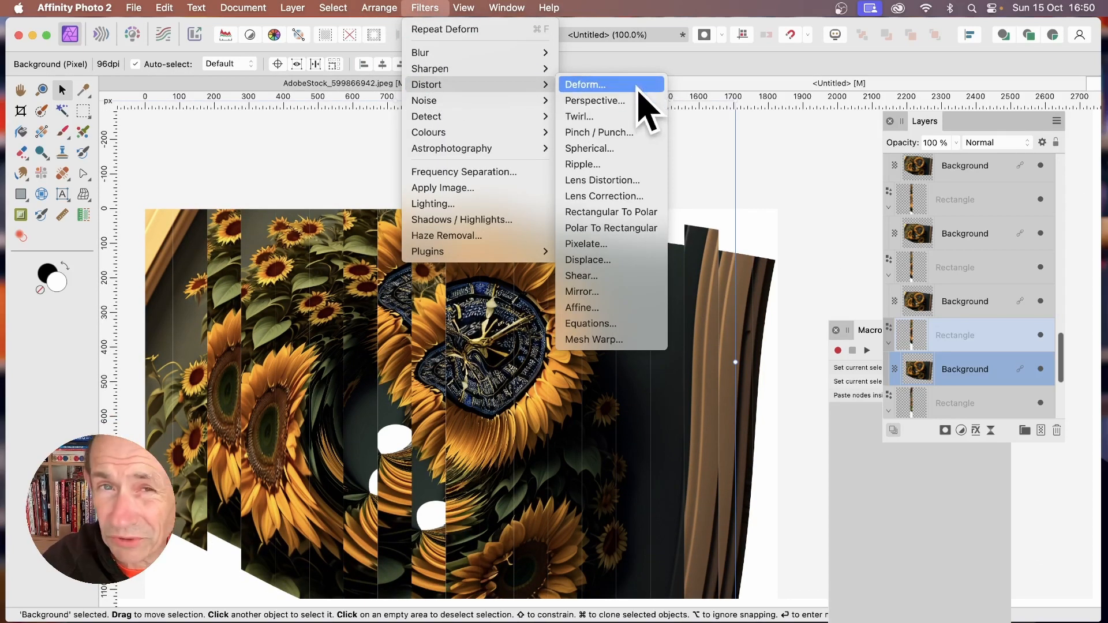
left_click(649, 110)
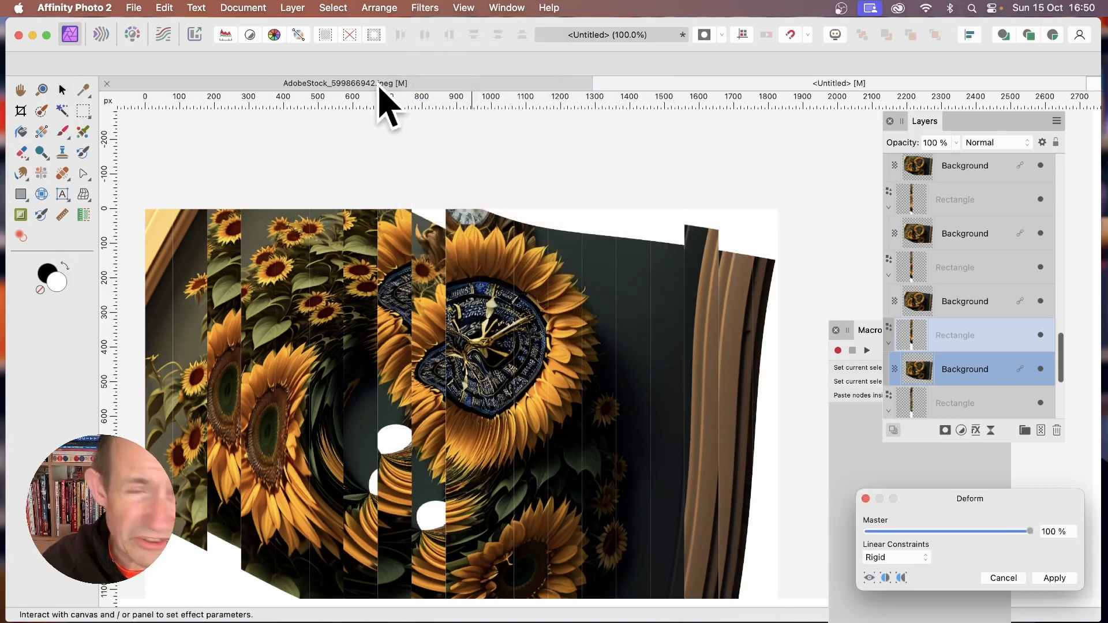
left_click_drag(977, 506, 708, 219)
left_click(402, 321)
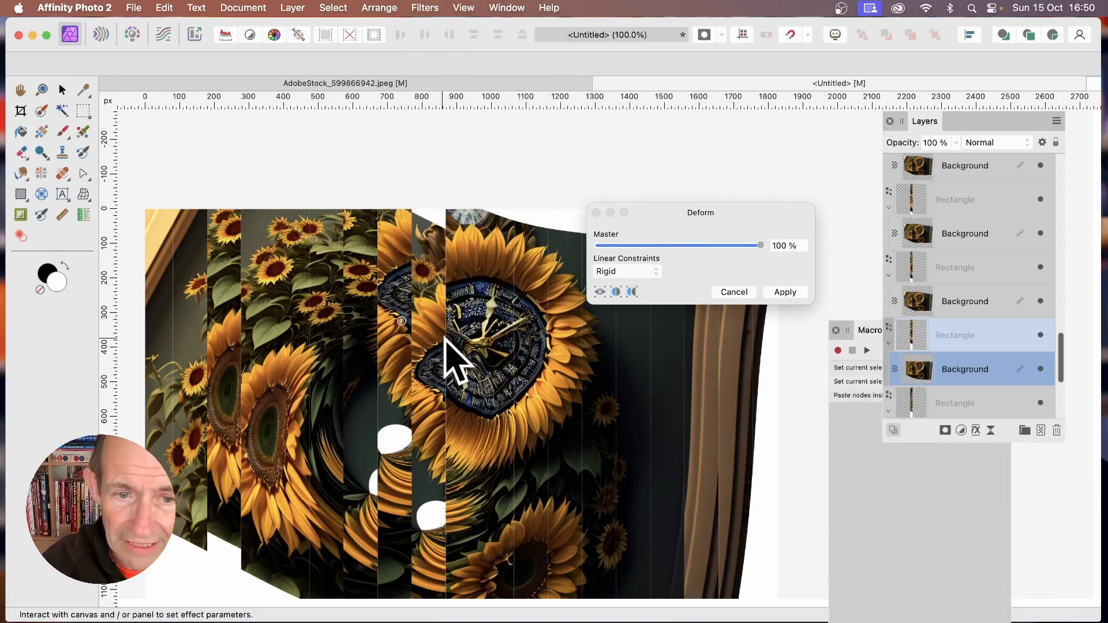
left_click(458, 349)
left_click(435, 414)
left_click(454, 425)
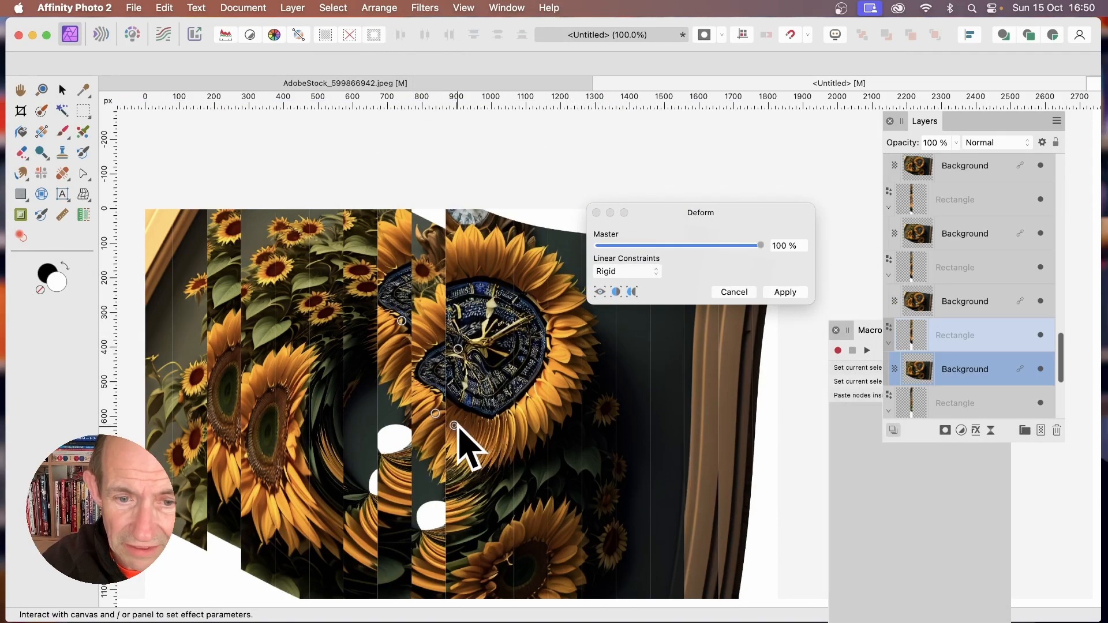
left_click_drag(454, 425, 176, 556)
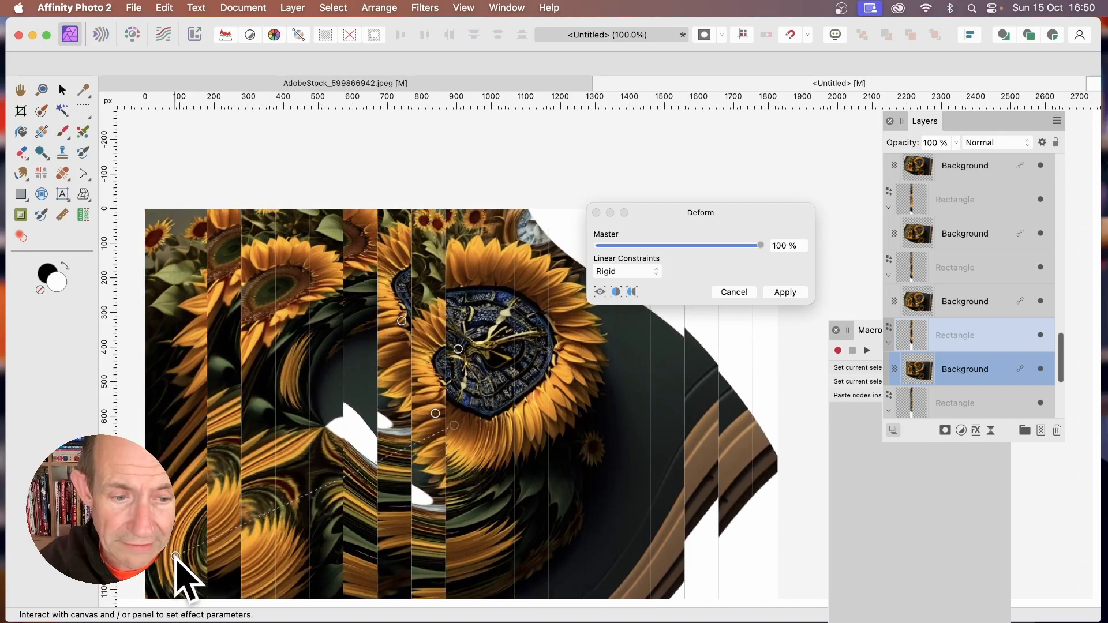
Pull two more Deform points from the clock, one toward the right edge and one above the photo, and apply the filter.
left_click_drag(491, 411, 766, 448)
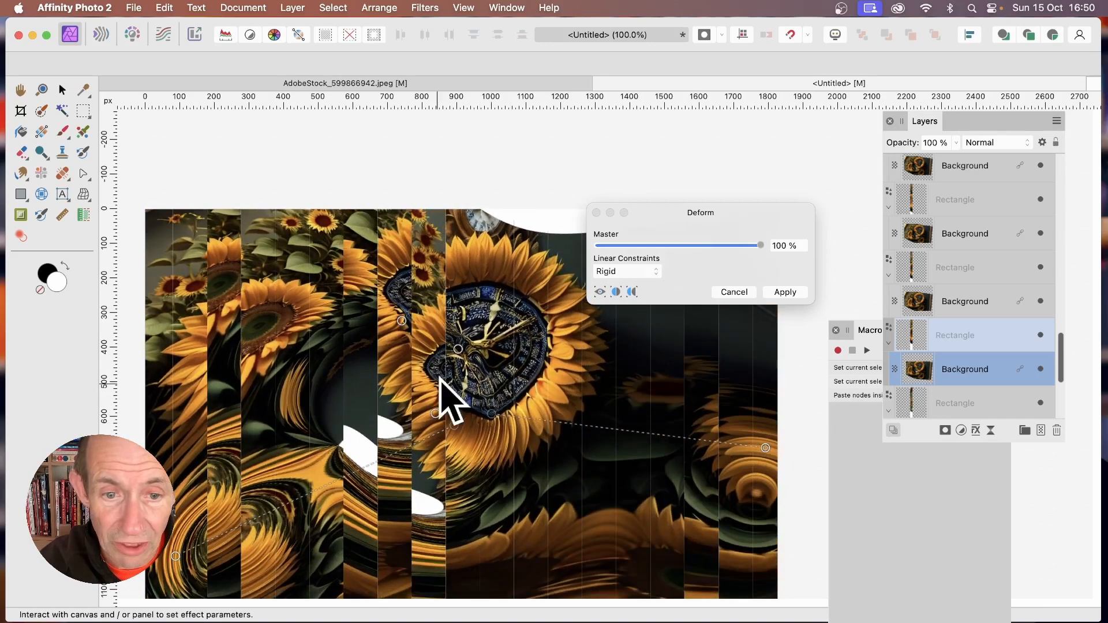
left_click(455, 356)
left_click_drag(456, 356, 661, 166)
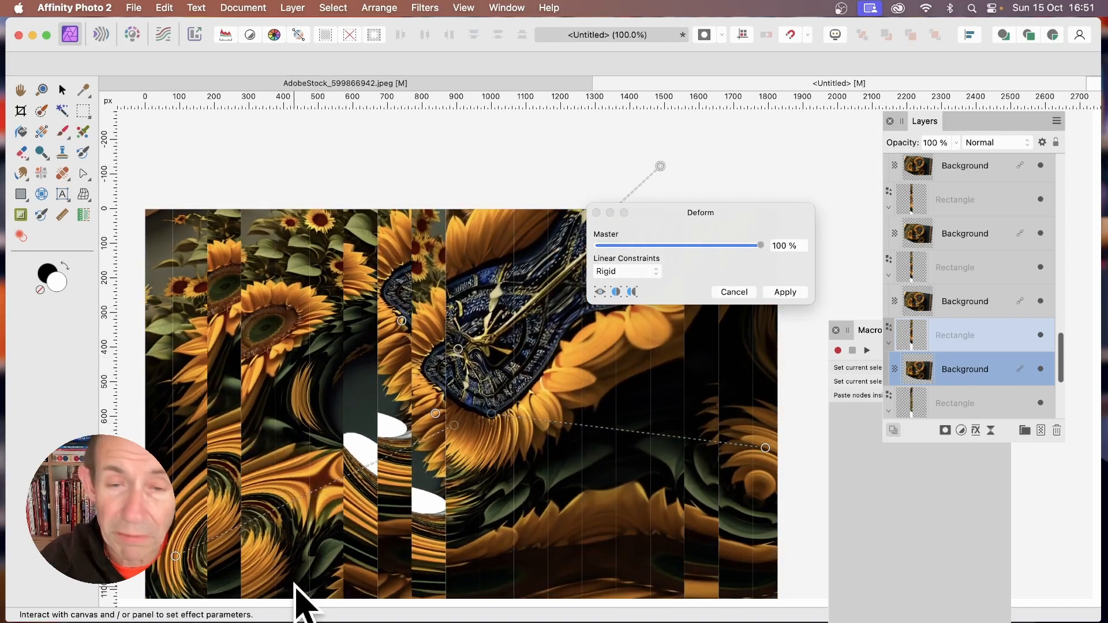
left_click(785, 292)
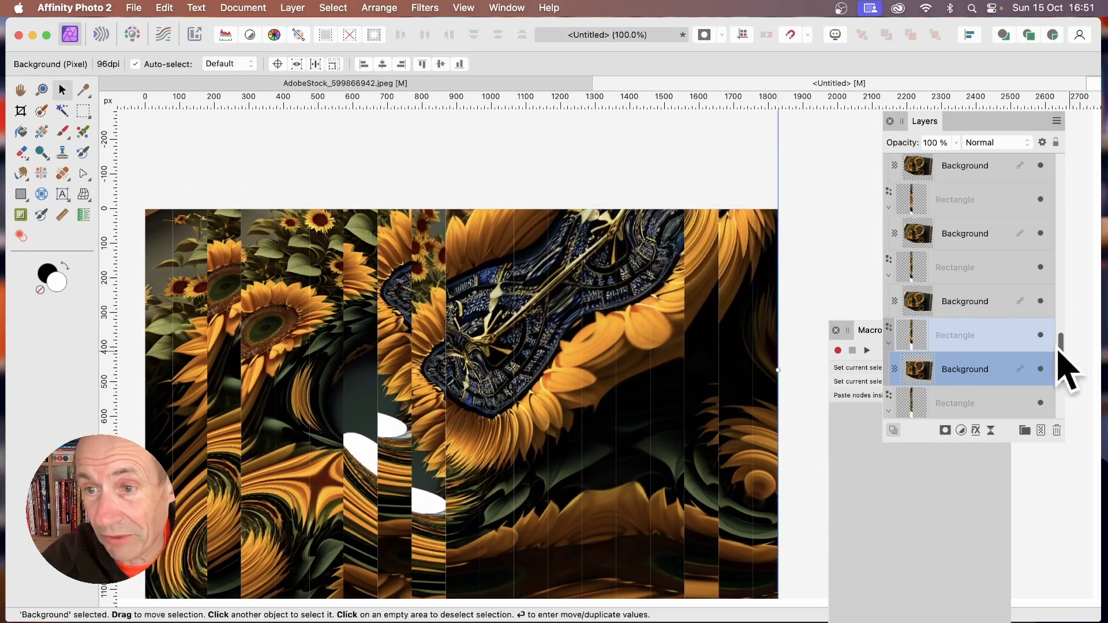
Select the Rectangle layer of the strip beside the shifted left one and move the whole strip up and left.
left_click(957, 306)
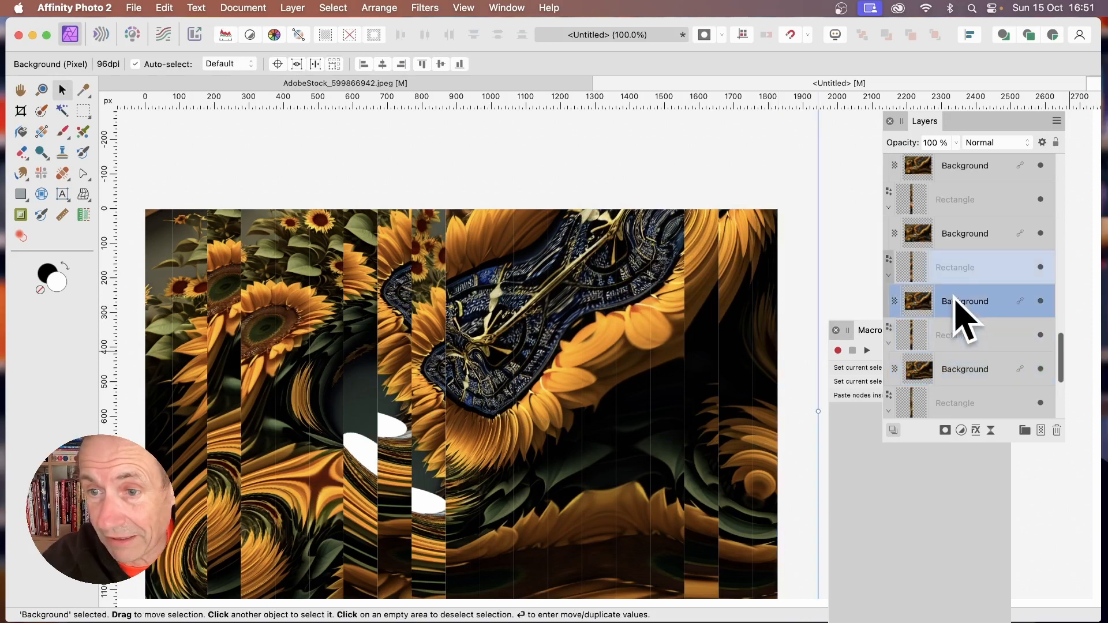
left_click(954, 272)
left_click(956, 302)
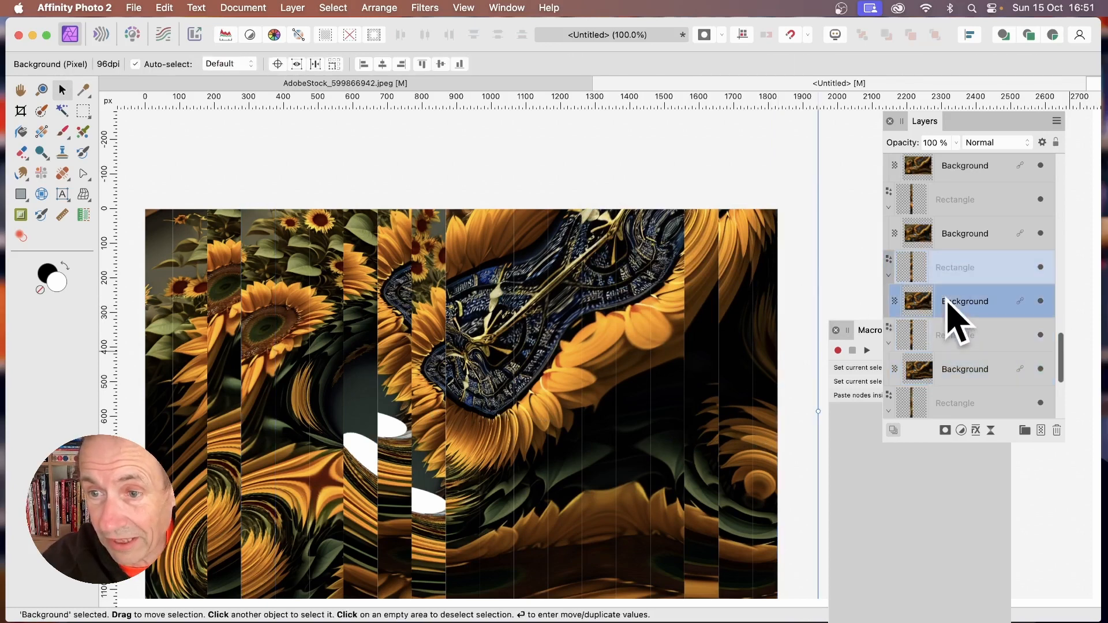
left_click(959, 273)
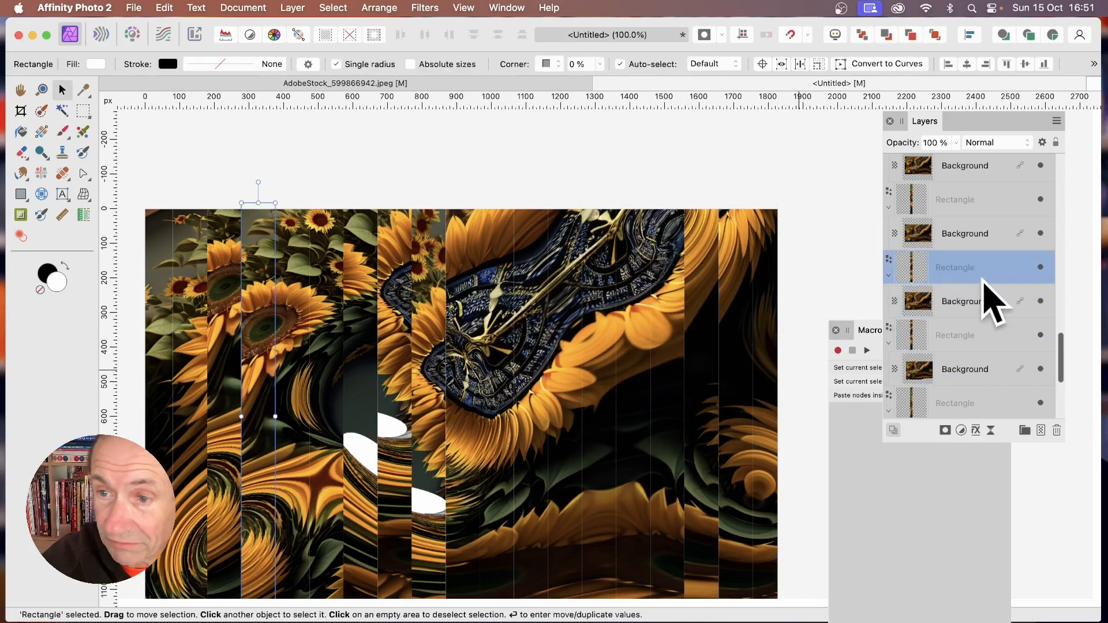
left_click_drag(252, 338, 239, 258)
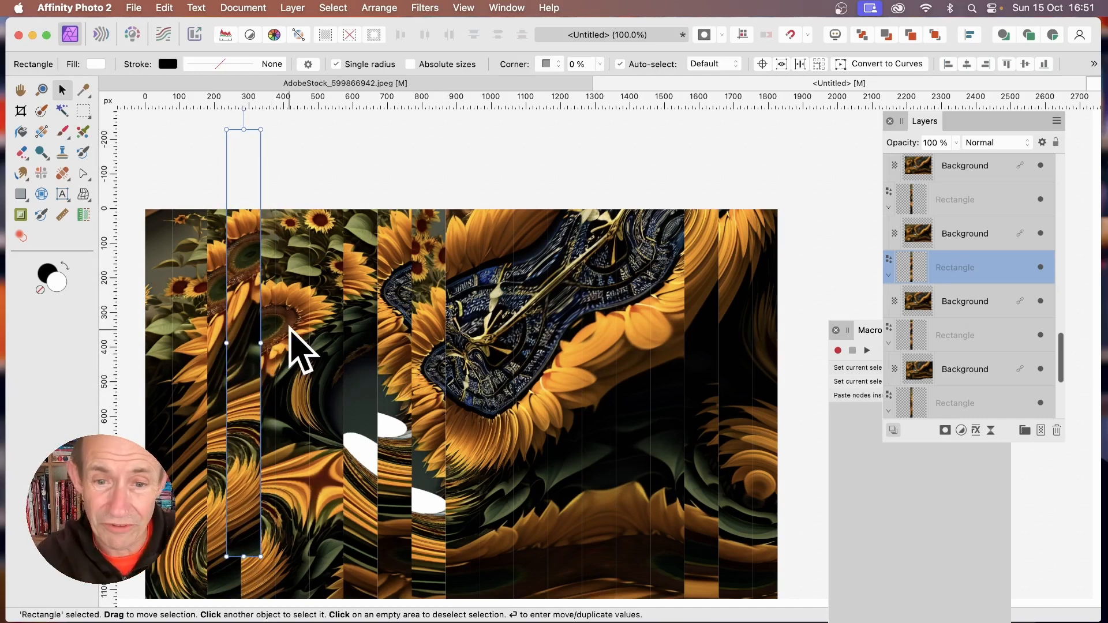
Offset several strips vertically across the photo, then tilt the strip at the clock's left edge clockwise and shift it up and left.
left_click_drag(500, 311, 657, 344)
left_click_drag(298, 339, 301, 246)
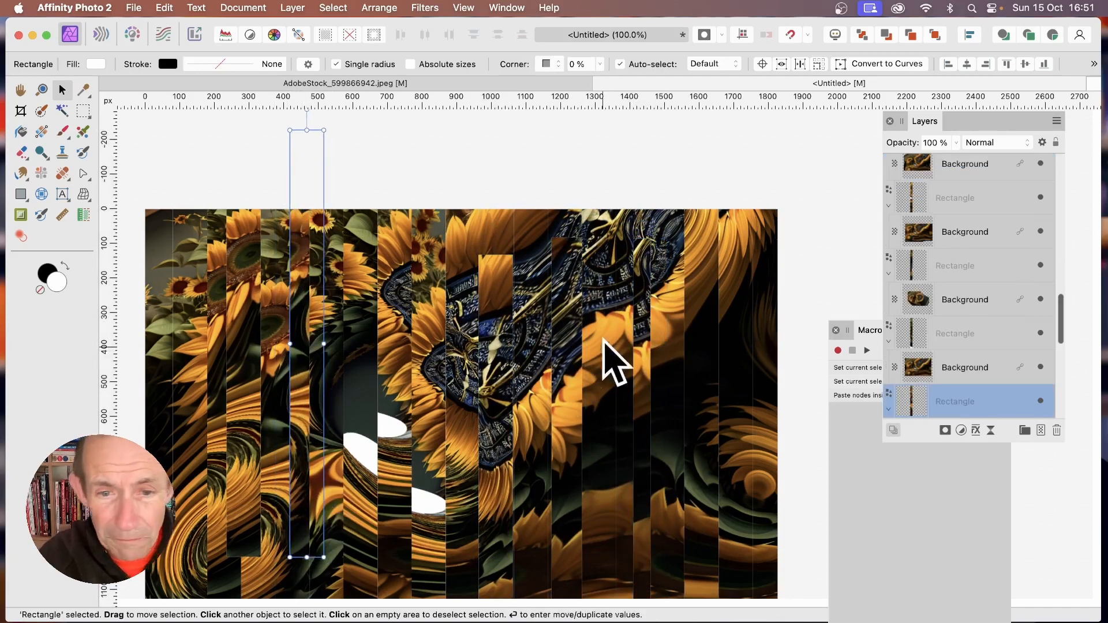
left_click_drag(430, 367, 476, 184)
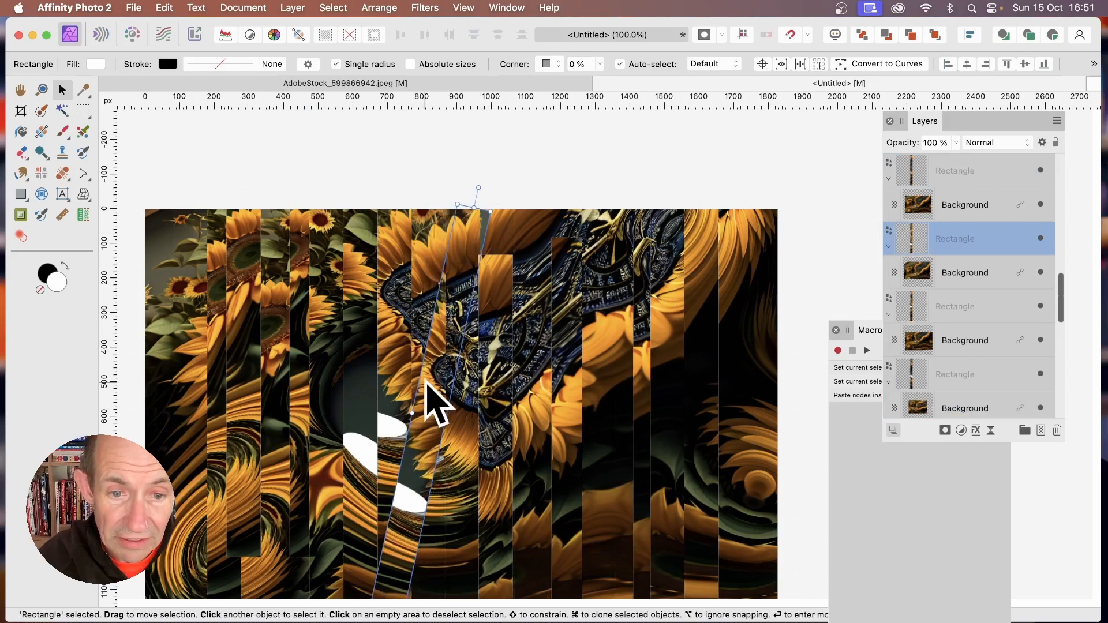
left_click_drag(426, 381, 406, 356)
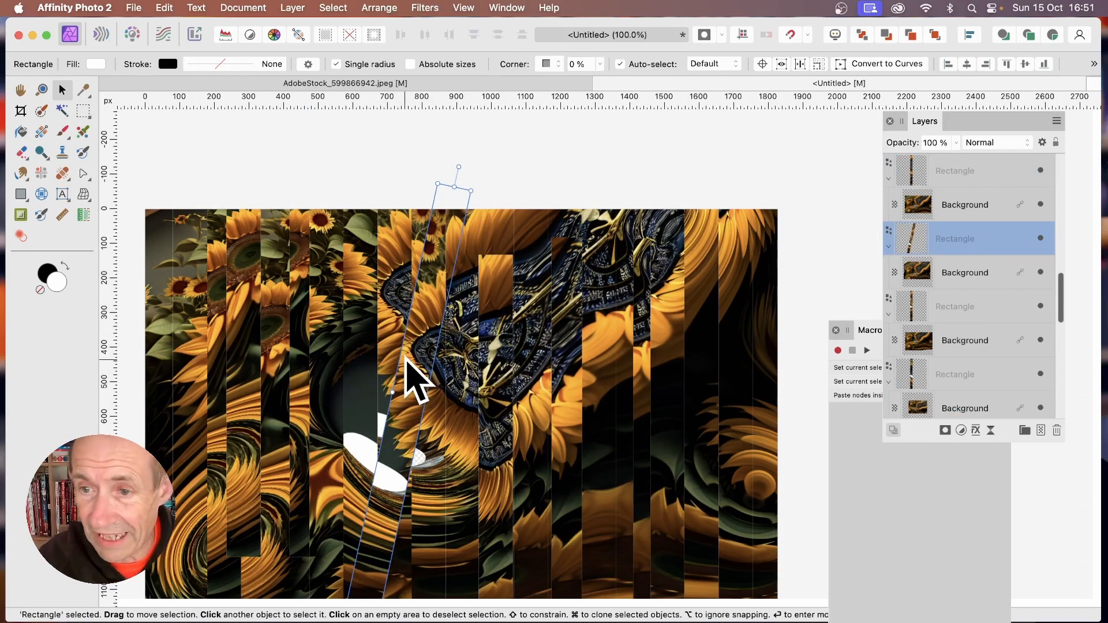
Start the Deform filter on the tilted strip's Background copy, place four points around the clock, and pull one toward the photo's lower left.
left_click(425, 8)
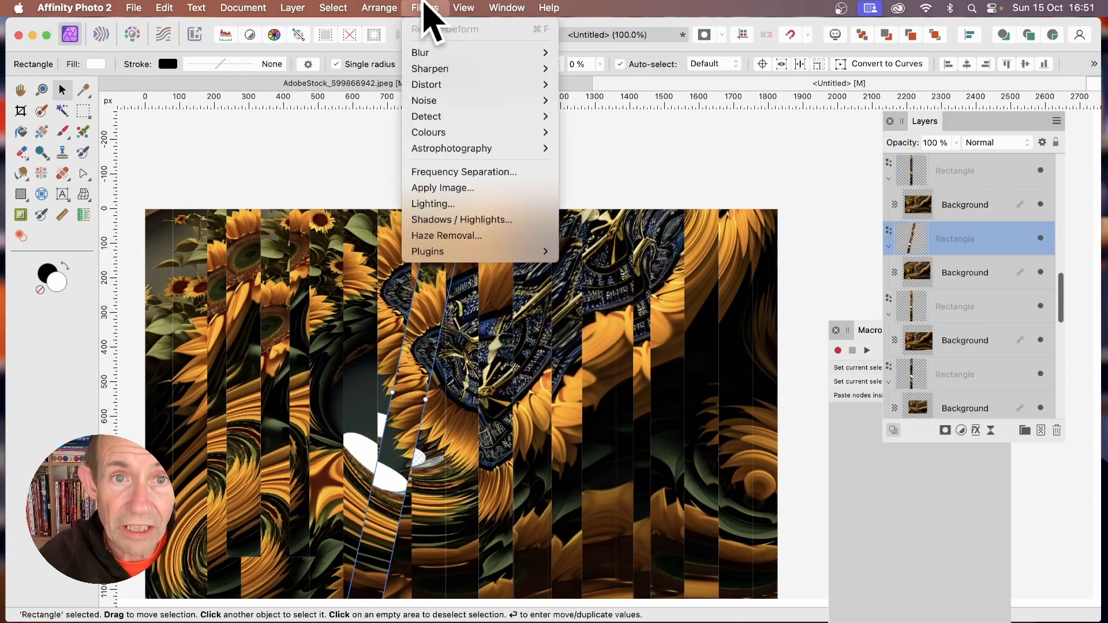
left_click(982, 272)
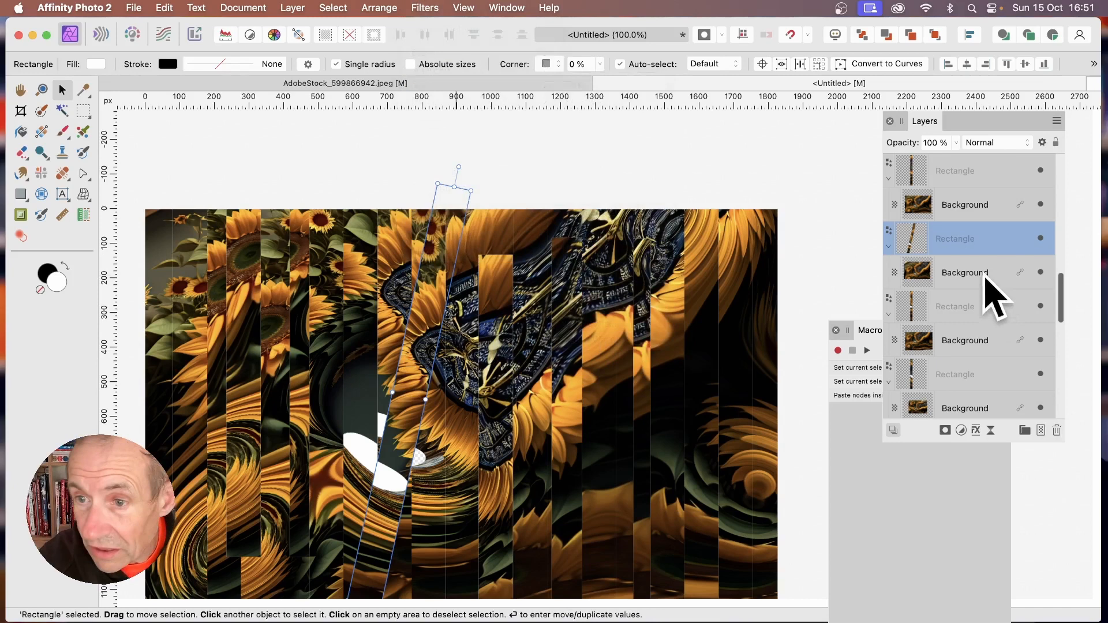
left_click(955, 272)
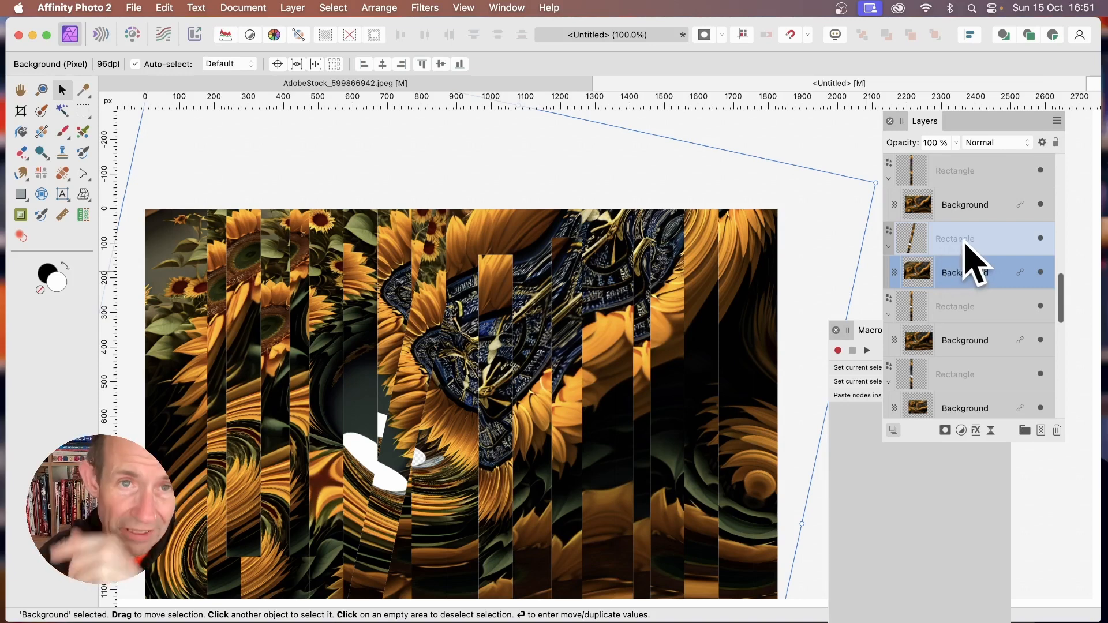
left_click(425, 7)
mouse_move(490, 85)
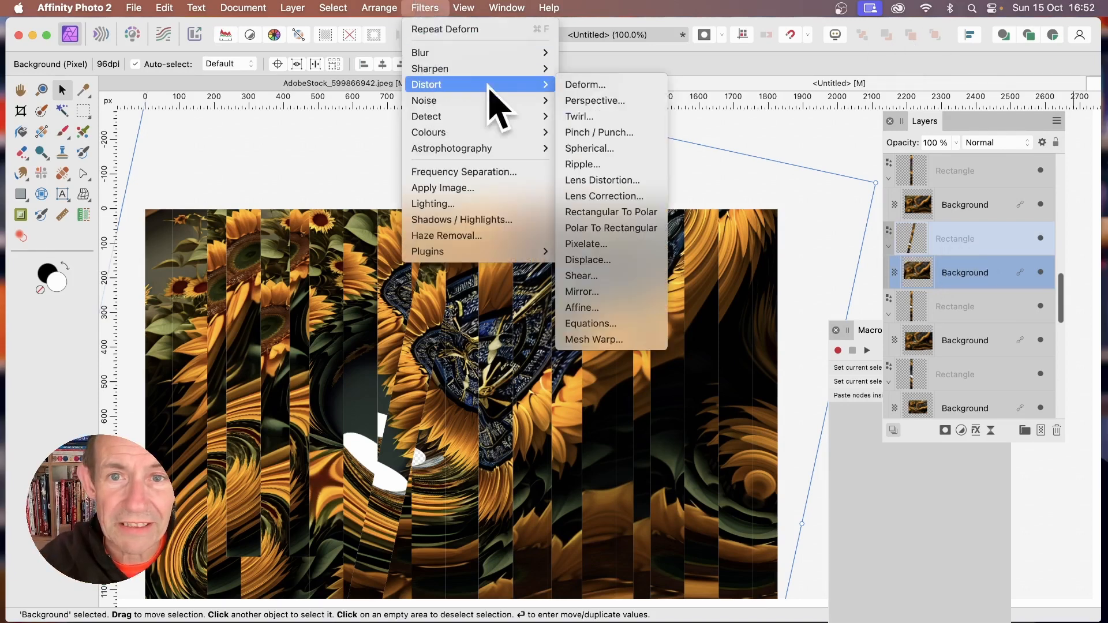
left_click(624, 85)
left_click(421, 345)
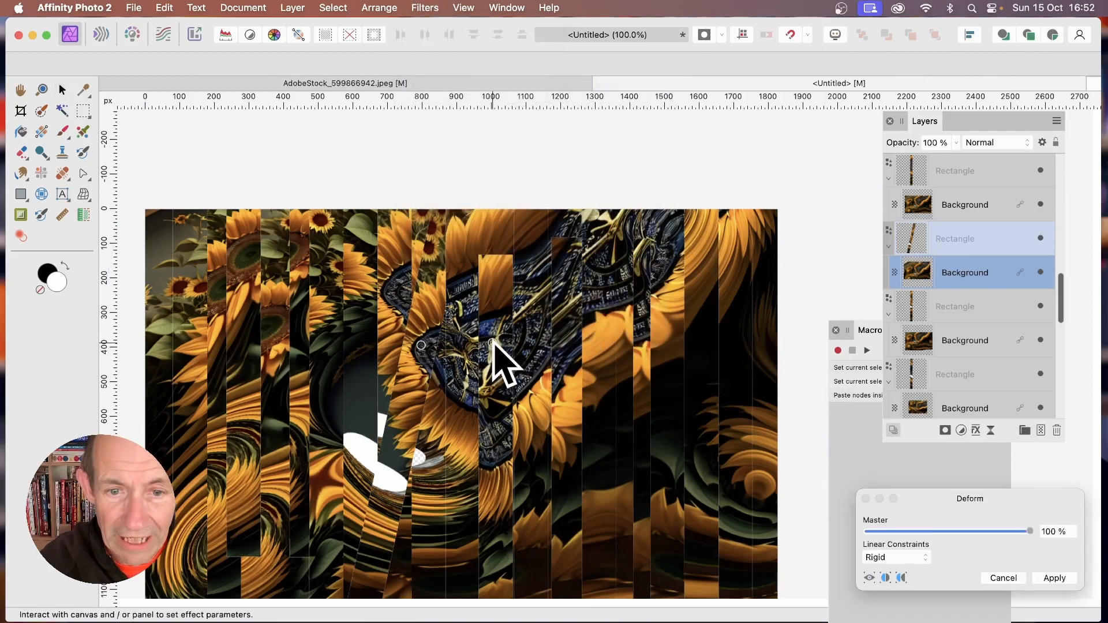
left_click(522, 425)
left_click_drag(471, 403, 217, 497)
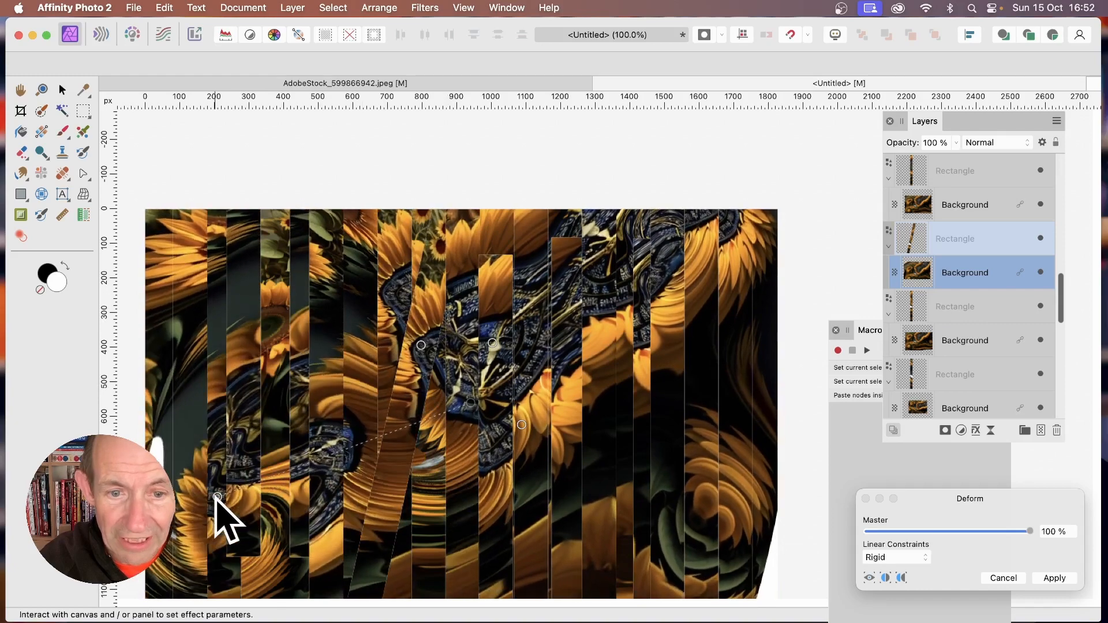
Pull two more Deform points, one down and right below the clock and one up toward the photo's upper edge, and apply the filter.
left_click(400, 365)
left_click_drag(402, 365, 540, 435)
left_click(452, 316)
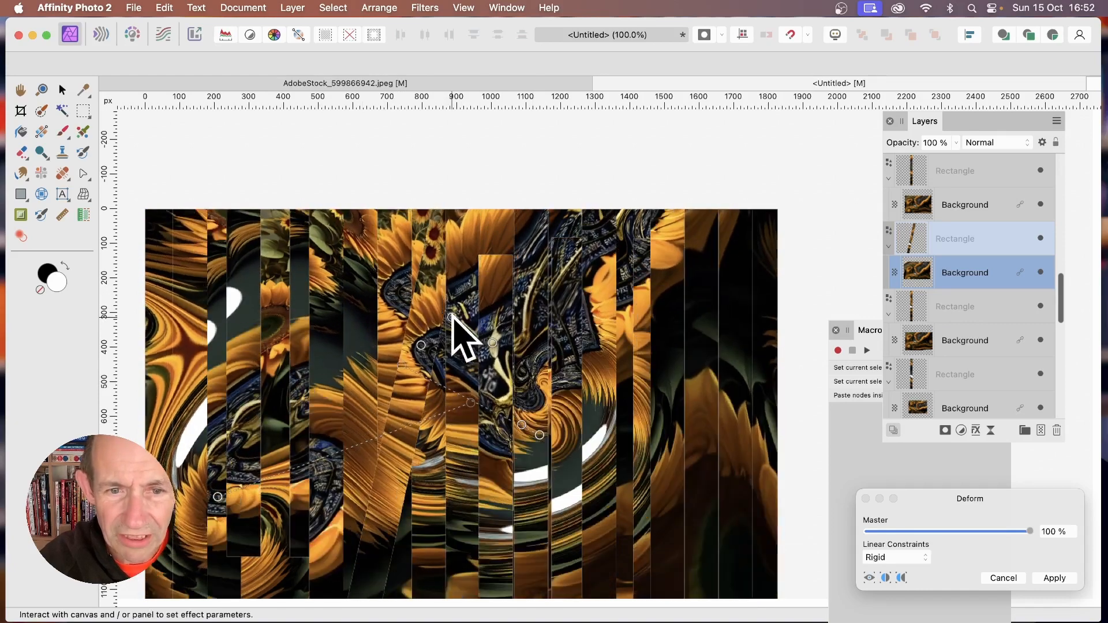
left_click_drag(453, 316, 499, 237)
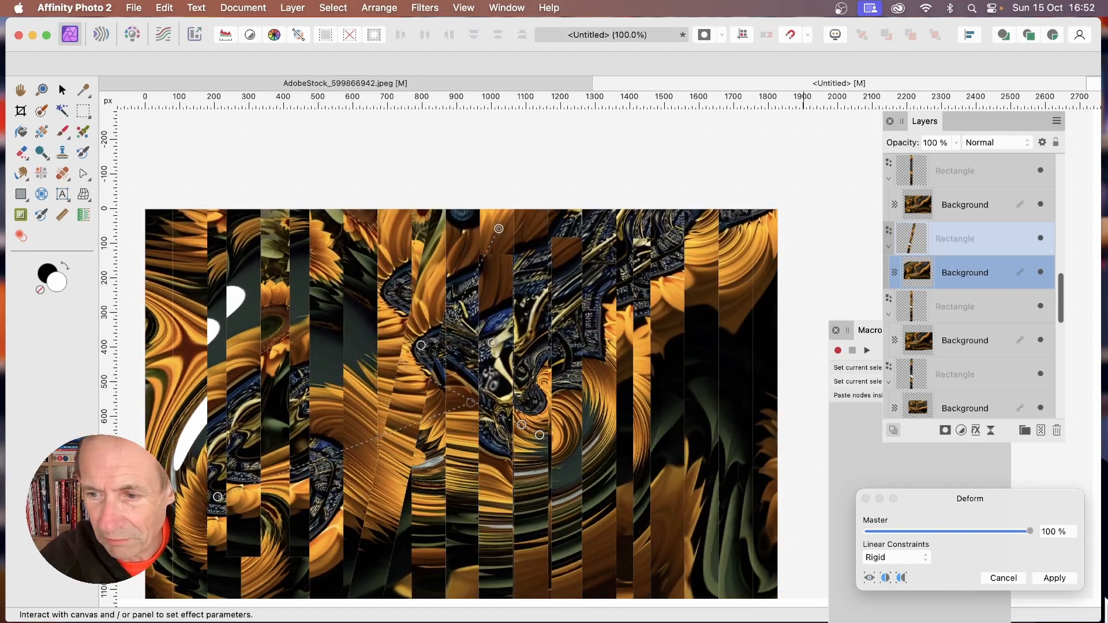
left_click(1056, 579)
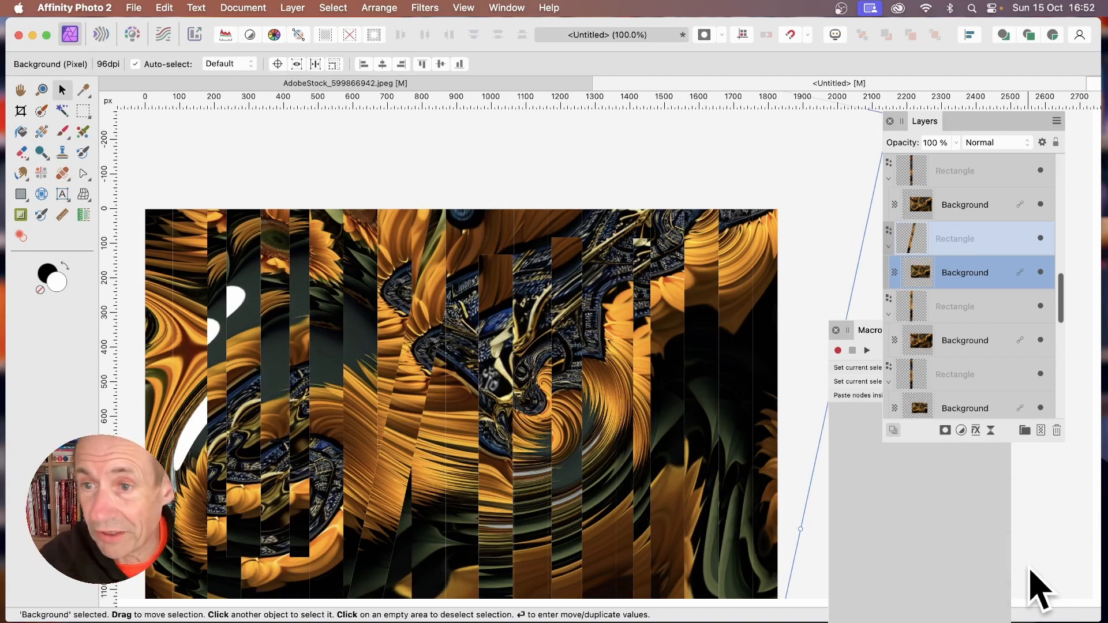
Rotate the second strip from the photo's right edge into a shallow diagonal and move it left across the clock.
scroll(924, 257, "up", 6)
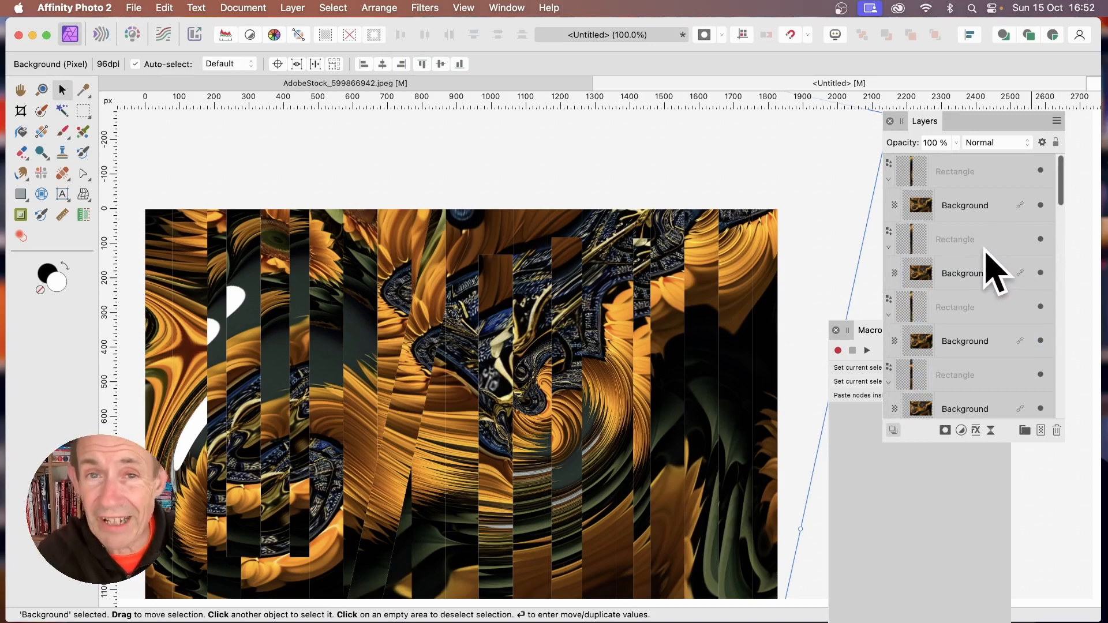
left_click(731, 291)
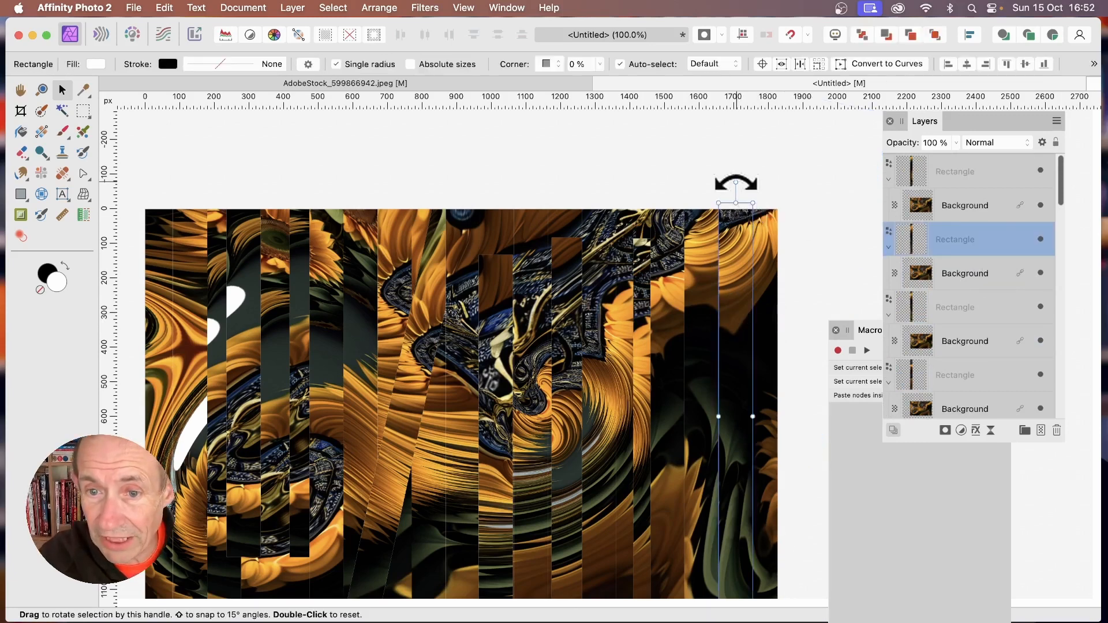
left_click_drag(735, 181, 924, 326)
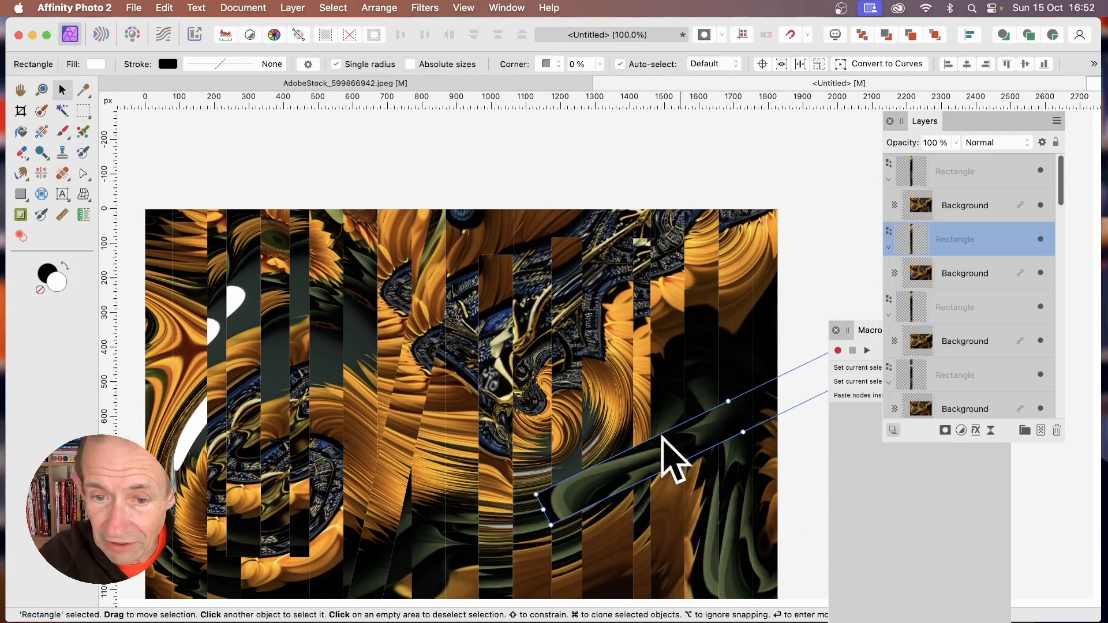
left_click_drag(664, 441, 406, 416)
Tilt the strip right of the clock's centre counter-clockwise, and the strip over the clock's left part clockwise.
left_click(613, 449)
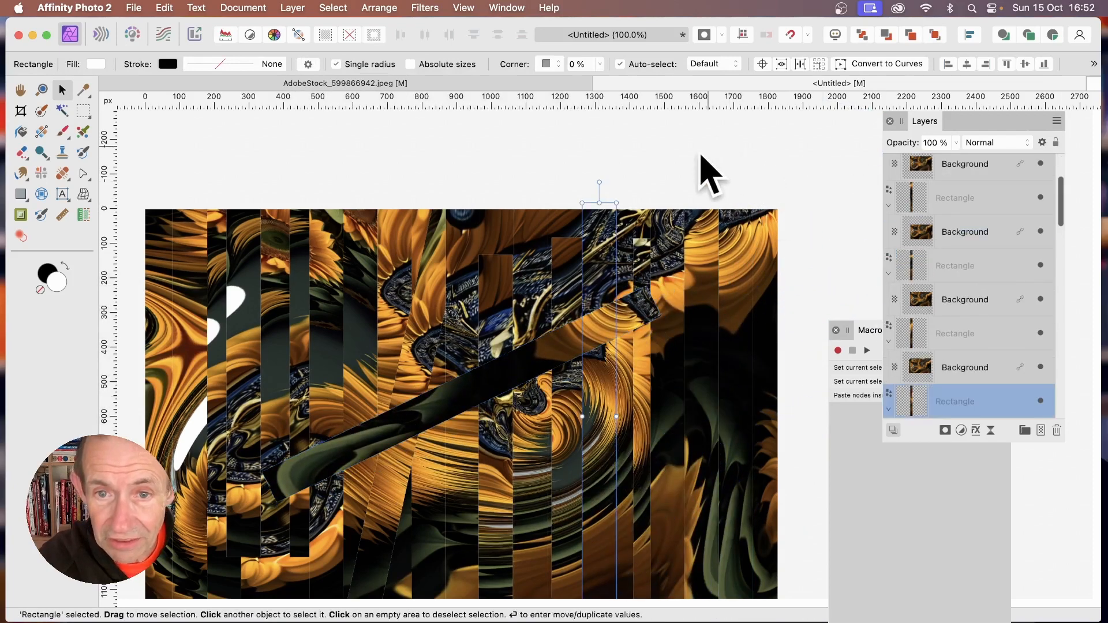
left_click_drag(601, 183, 404, 231)
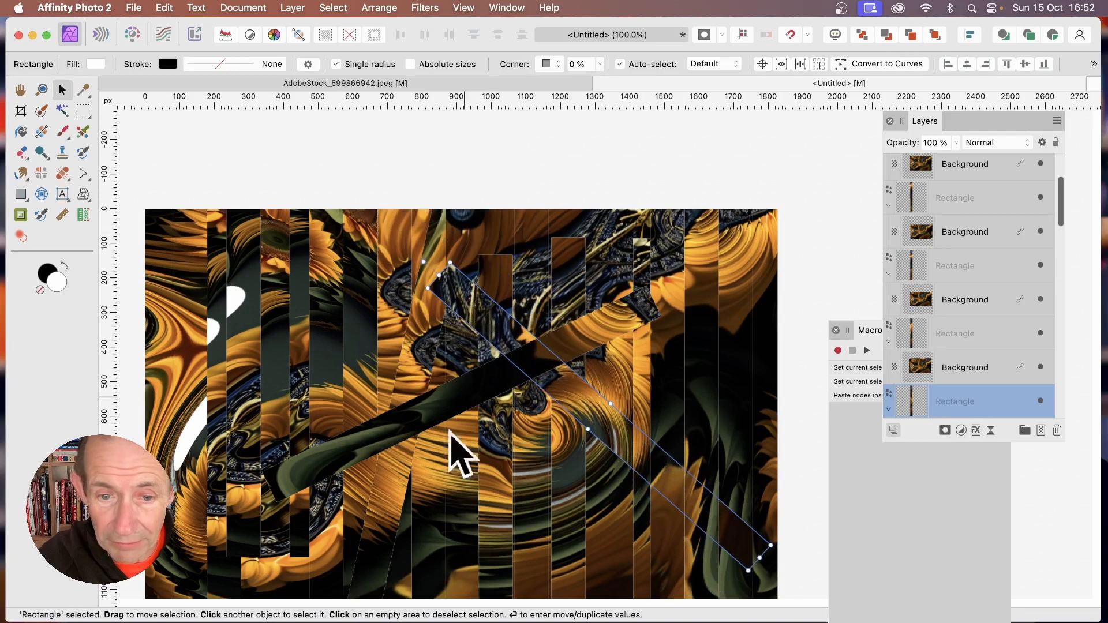
left_click(452, 512)
left_click(478, 267)
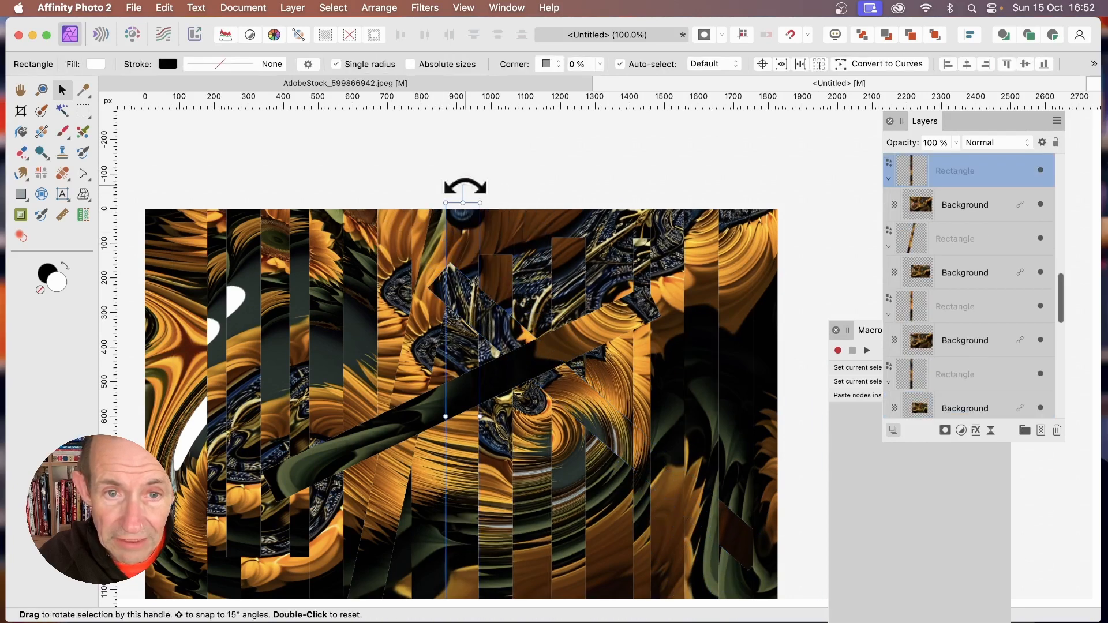
left_click_drag(466, 182, 583, 179)
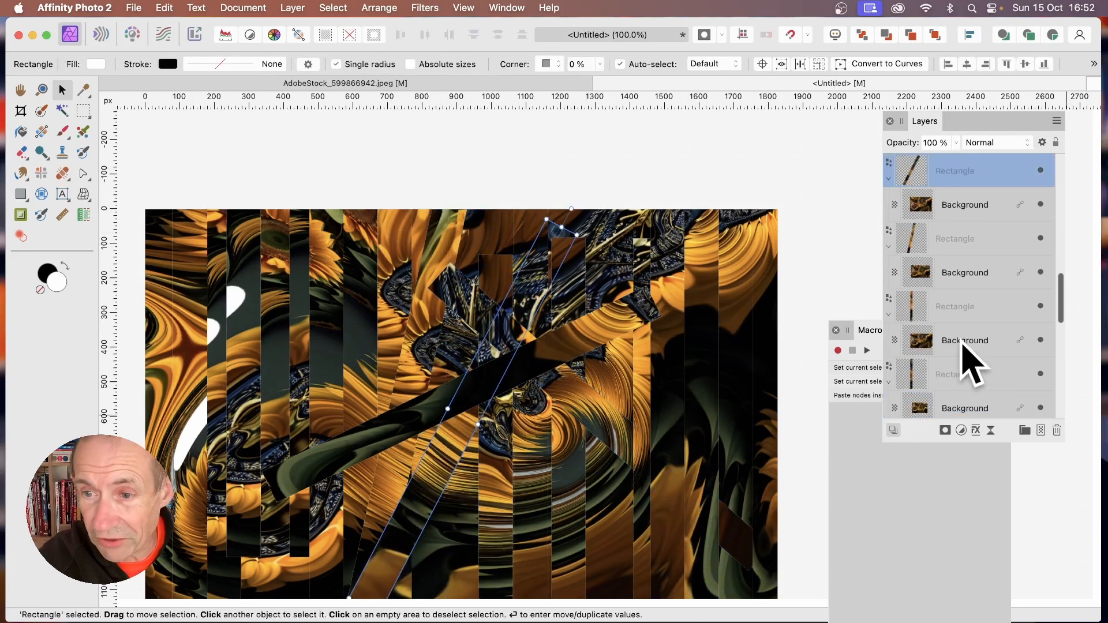
Apply the Twirl filter to another strip's Background copy, centred near the photo's lower edge, with angle 720° and radius 1024 px.
left_click(963, 342)
left_click(425, 7)
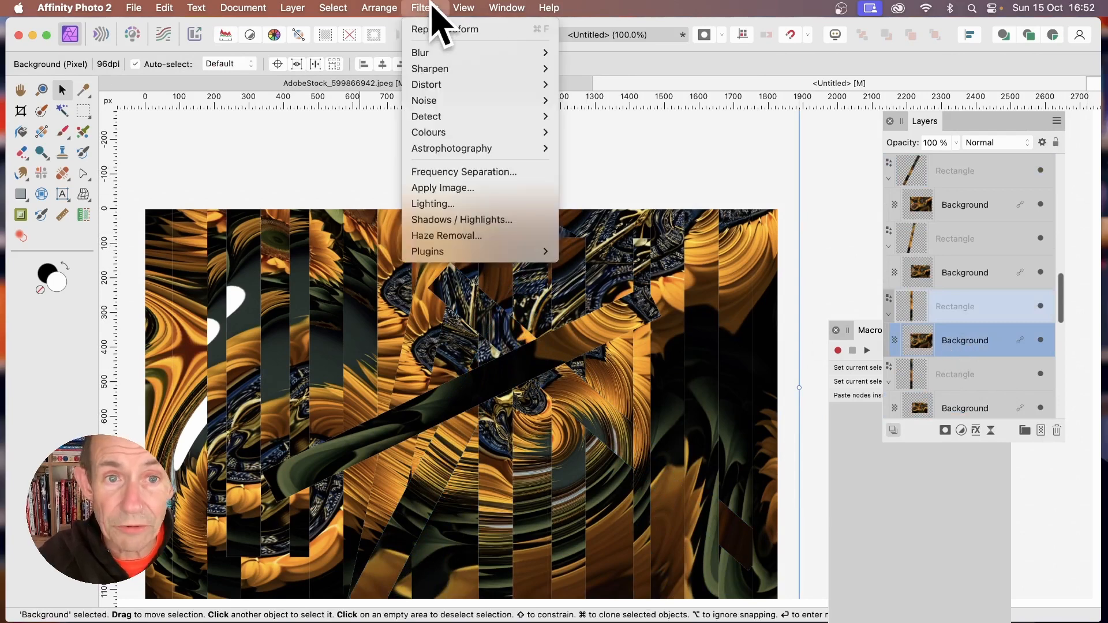
mouse_move(448, 86)
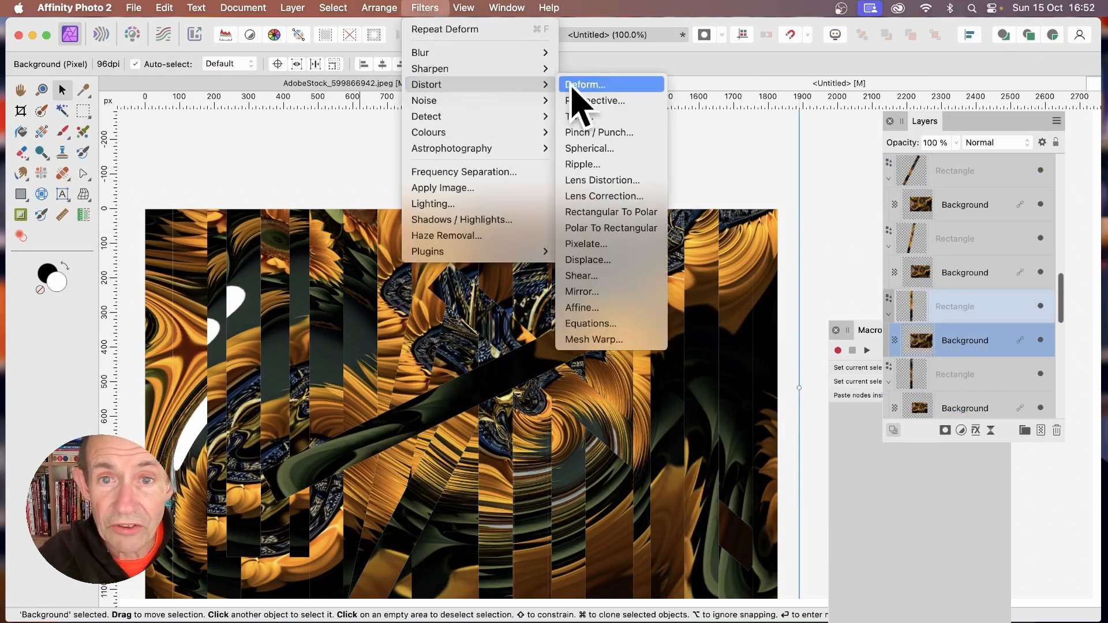
left_click(623, 118)
left_click_drag(594, 314, 342, 464)
left_click_drag(342, 464, 547, 592)
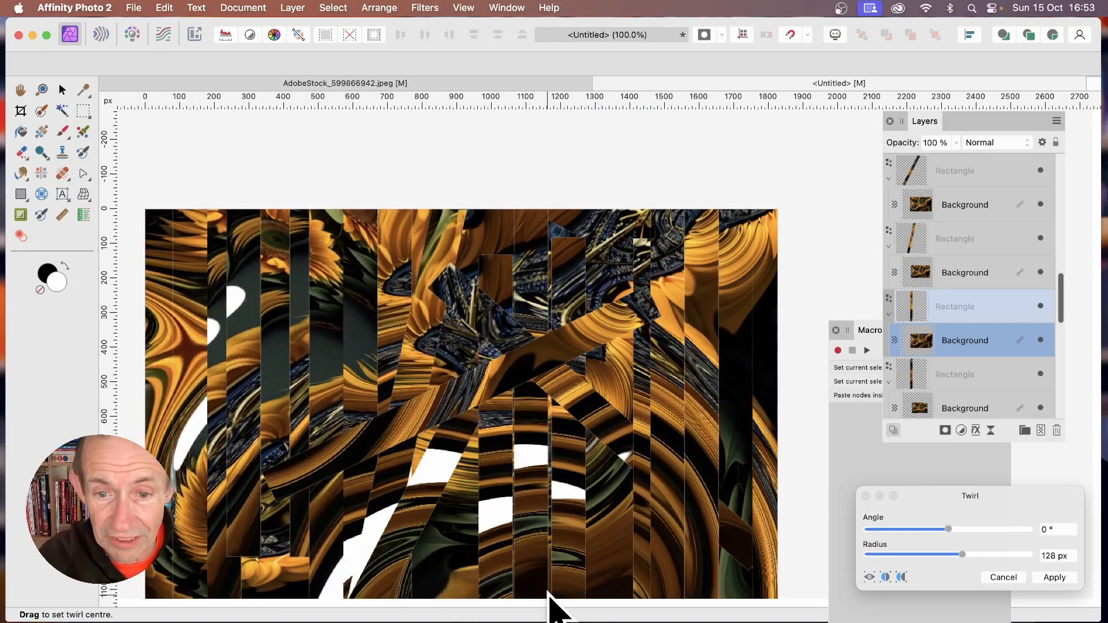
left_click_drag(946, 524, 1068, 563)
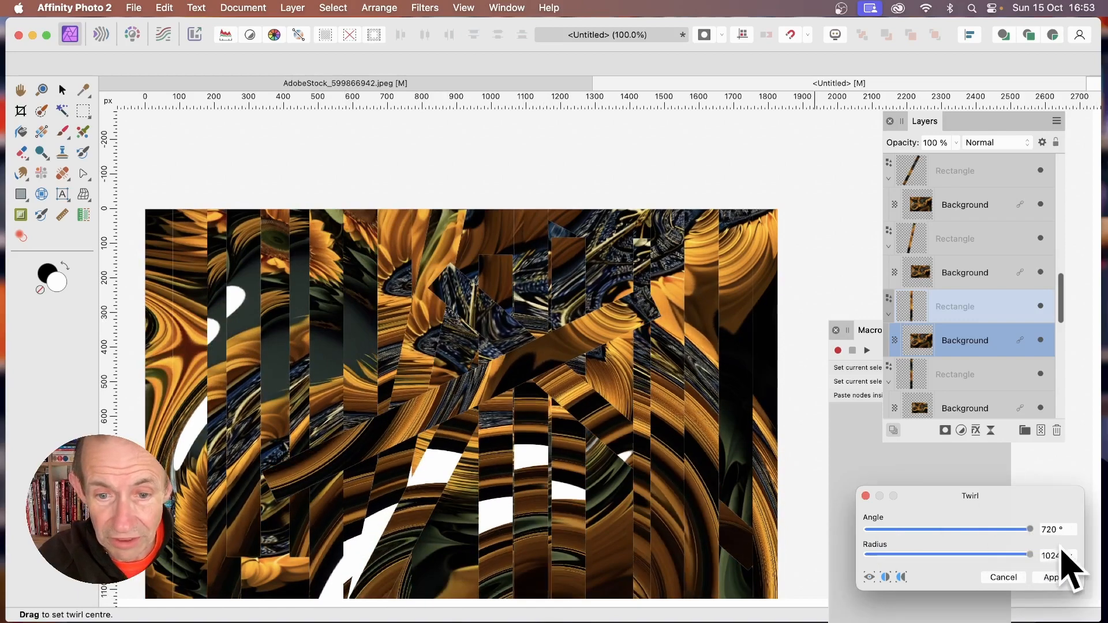
left_click(1051, 577)
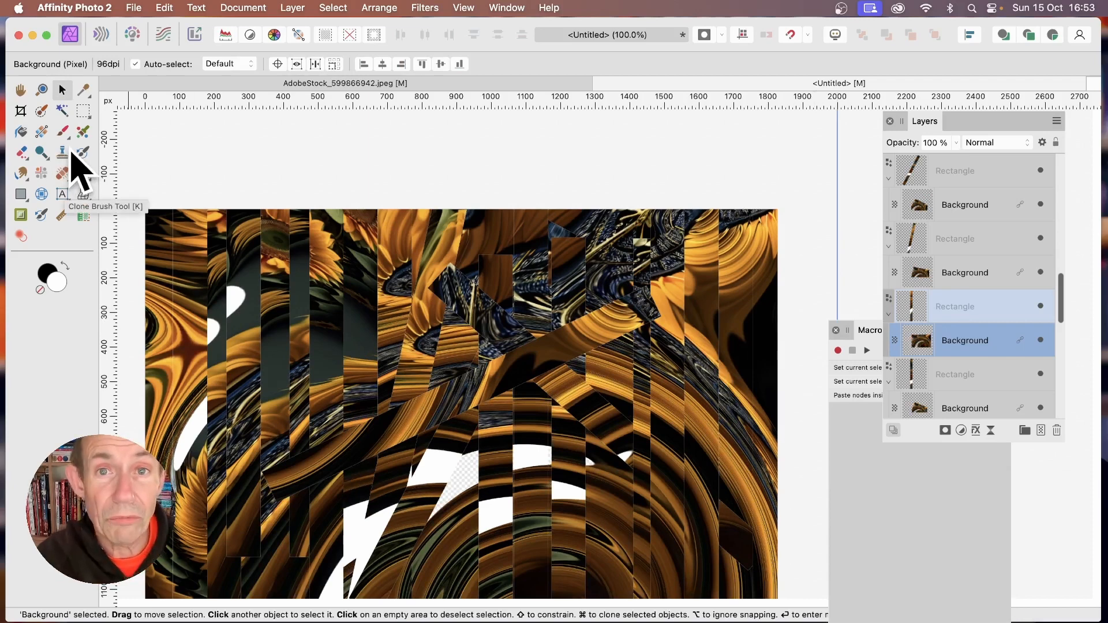
Deselect all layers, merge everything visible into a new pixel layer, and delete that merged layer.
scroll(474, 208, "down", 2)
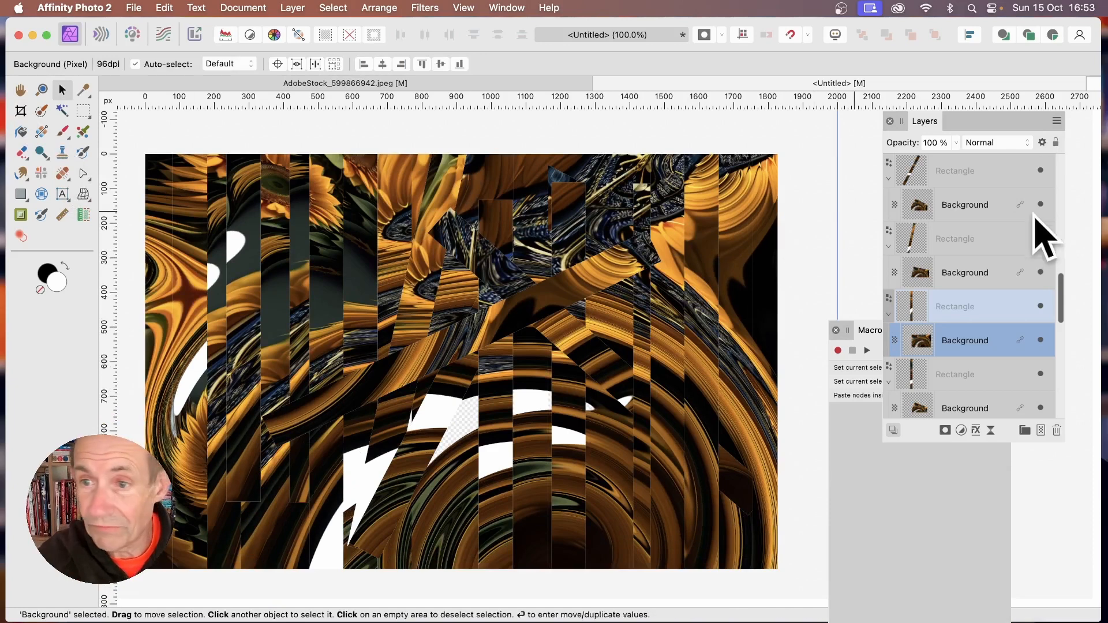
scroll(1015, 272, "up", 5)
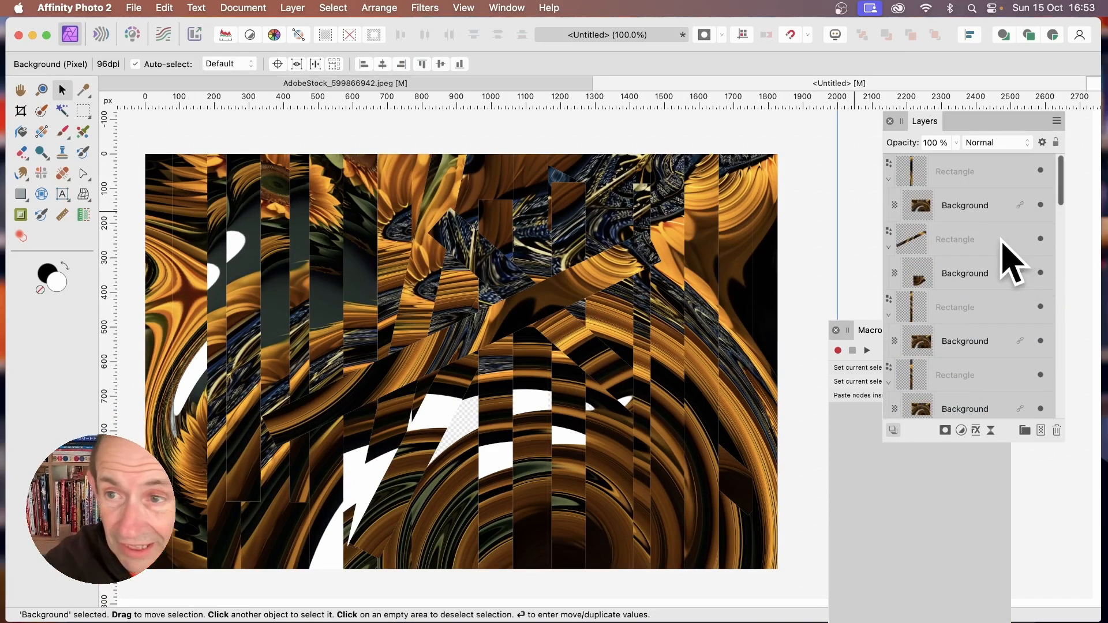
left_click(989, 165)
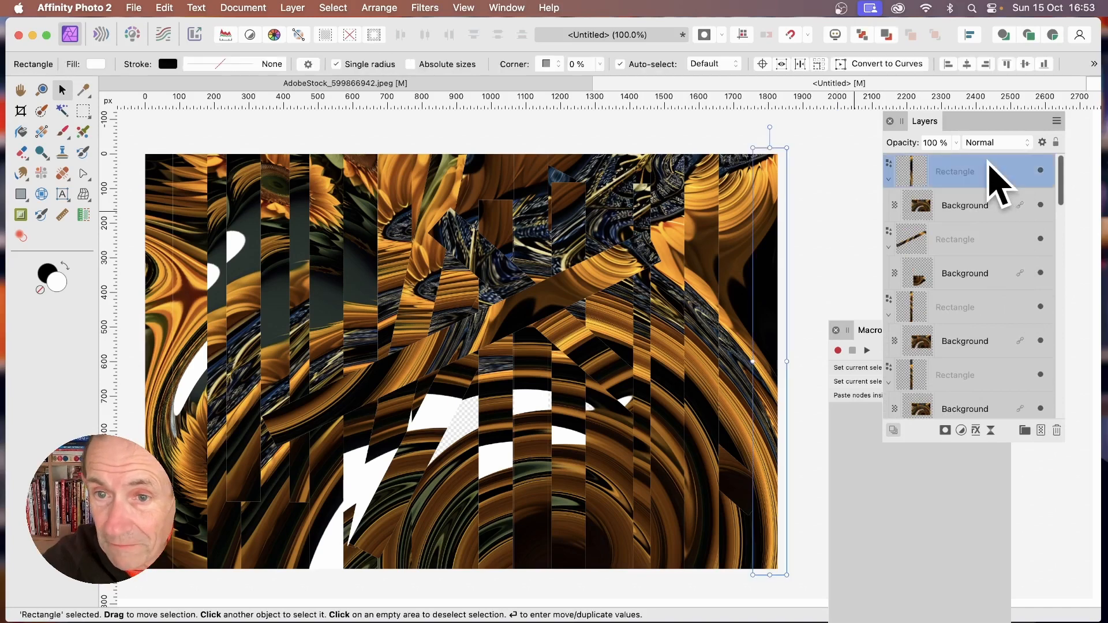
left_click(829, 242)
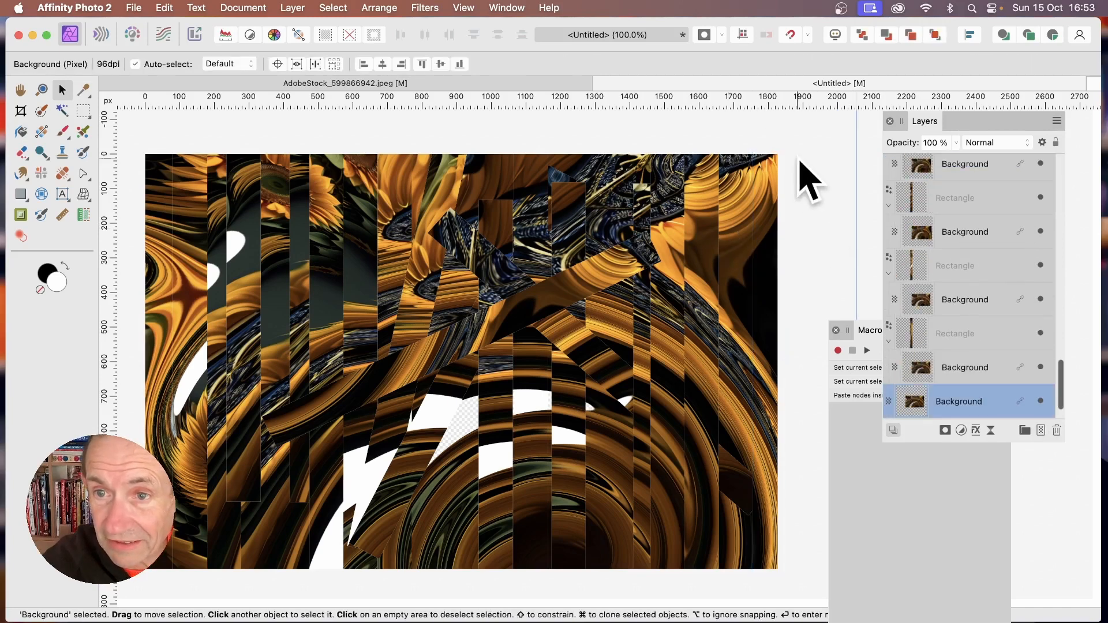
left_click(862, 176)
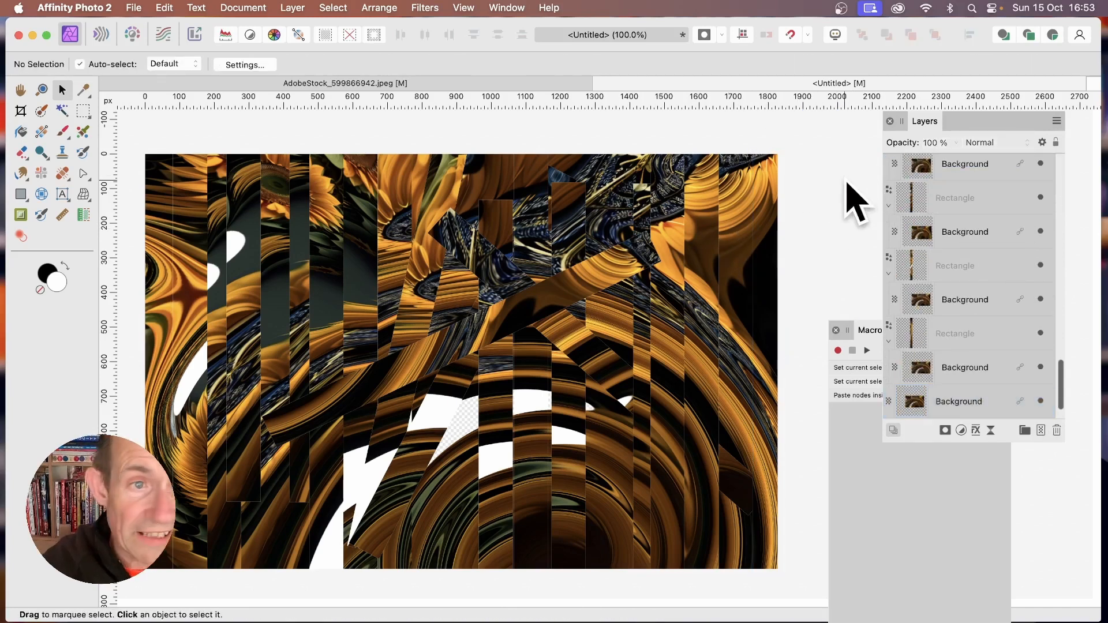
left_click(293, 7)
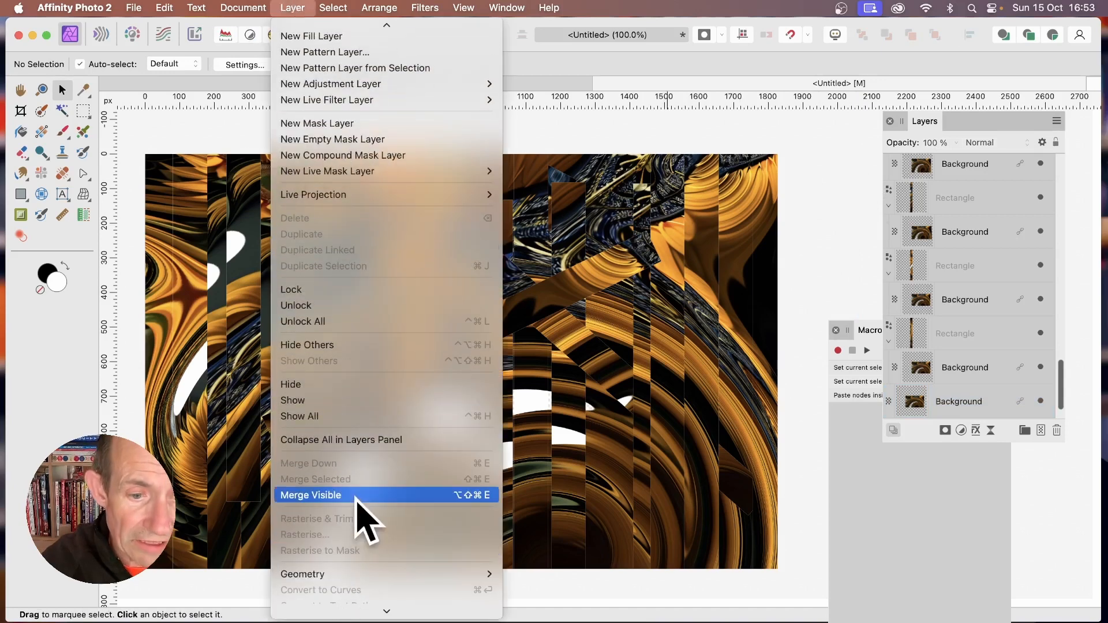
left_click(356, 497)
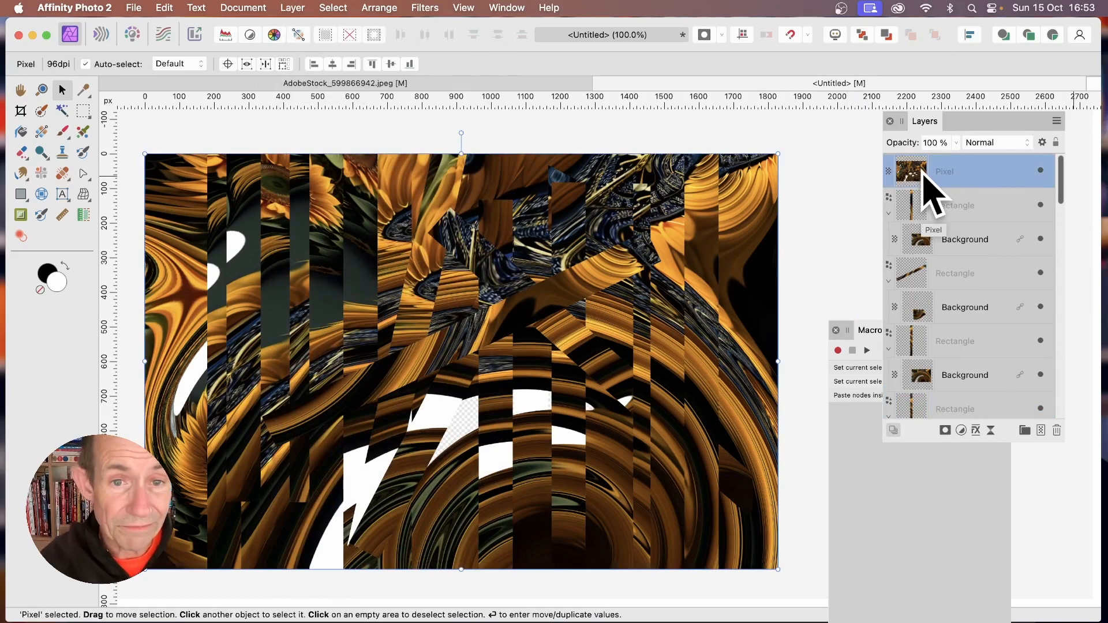
key("Delete")
Select all layers from the uppermost Rectangle down to the lowest Background and merge the selection.
scroll(997, 364, "down", 5)
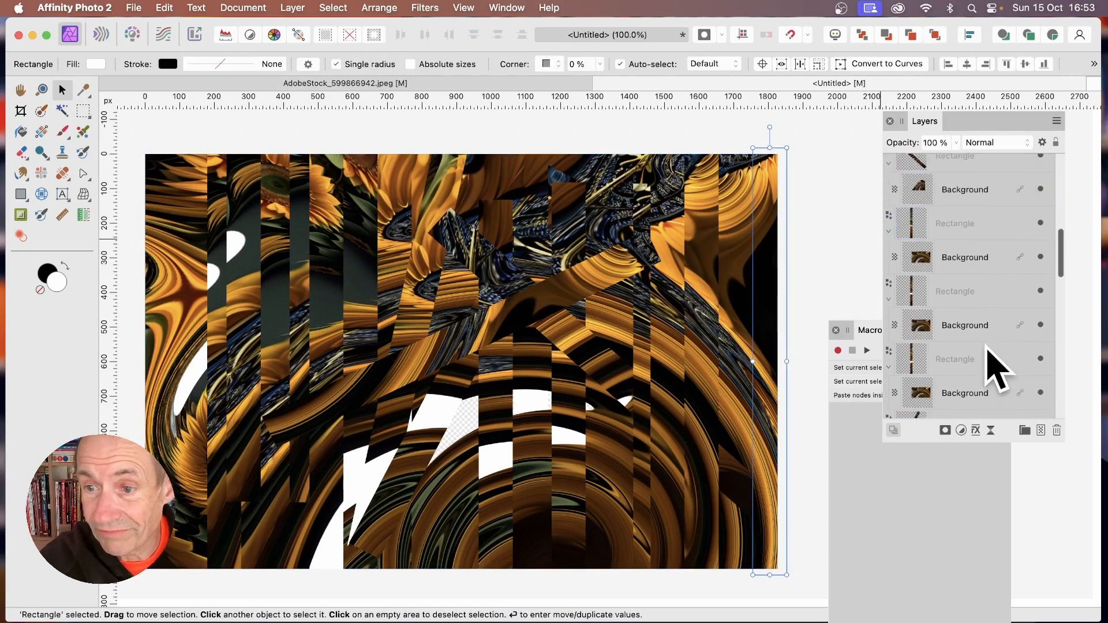
left_click(967, 403, "shift")
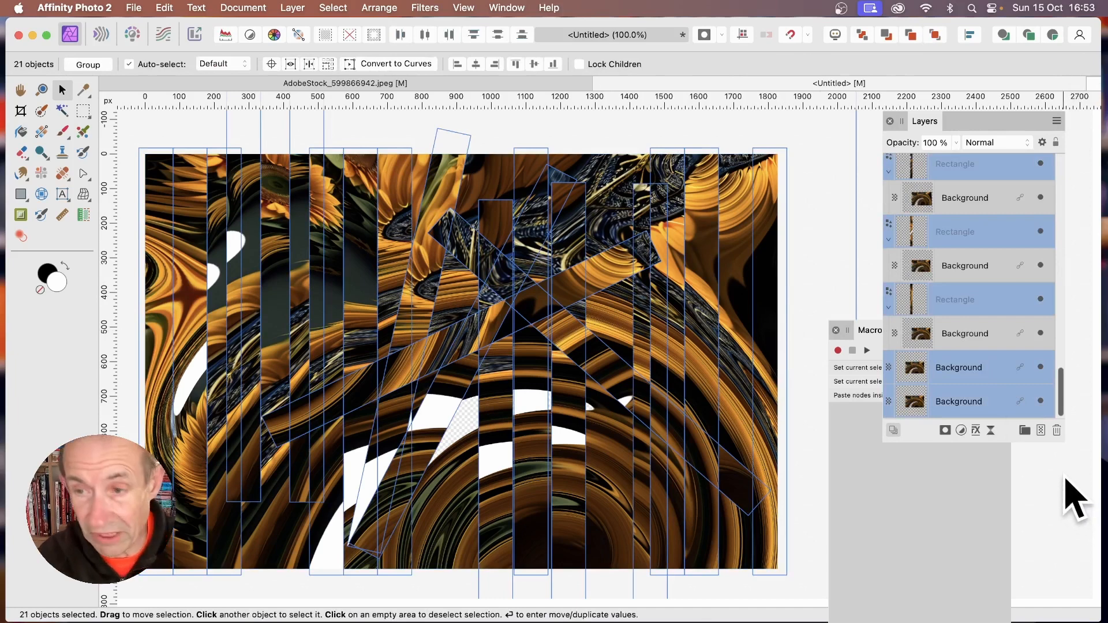
key("super+shift+e")
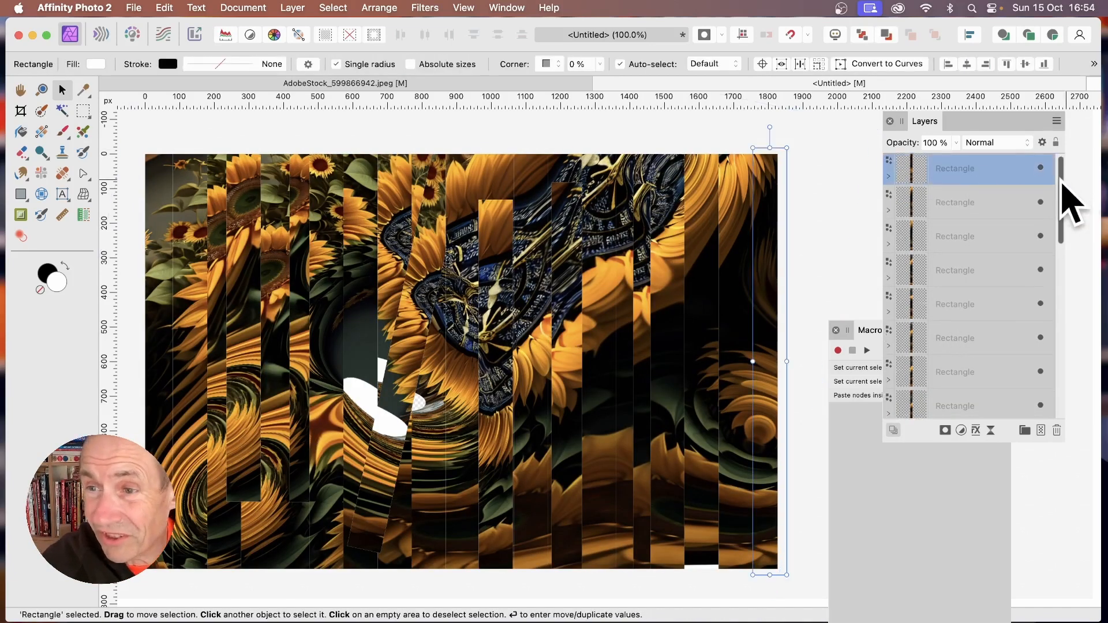
Select all Rectangle layers down to the lowest one and give them a 3D layer effect with a radius of 26.4 px.
left_click_drag(1062, 196, 1074, 398)
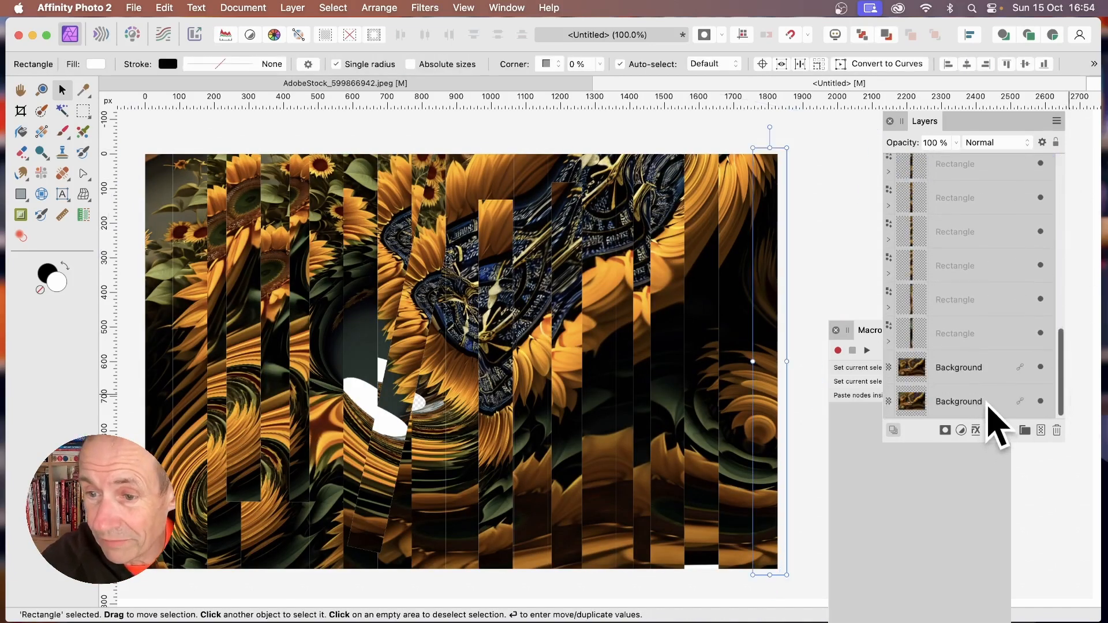
left_click(970, 341, "shift")
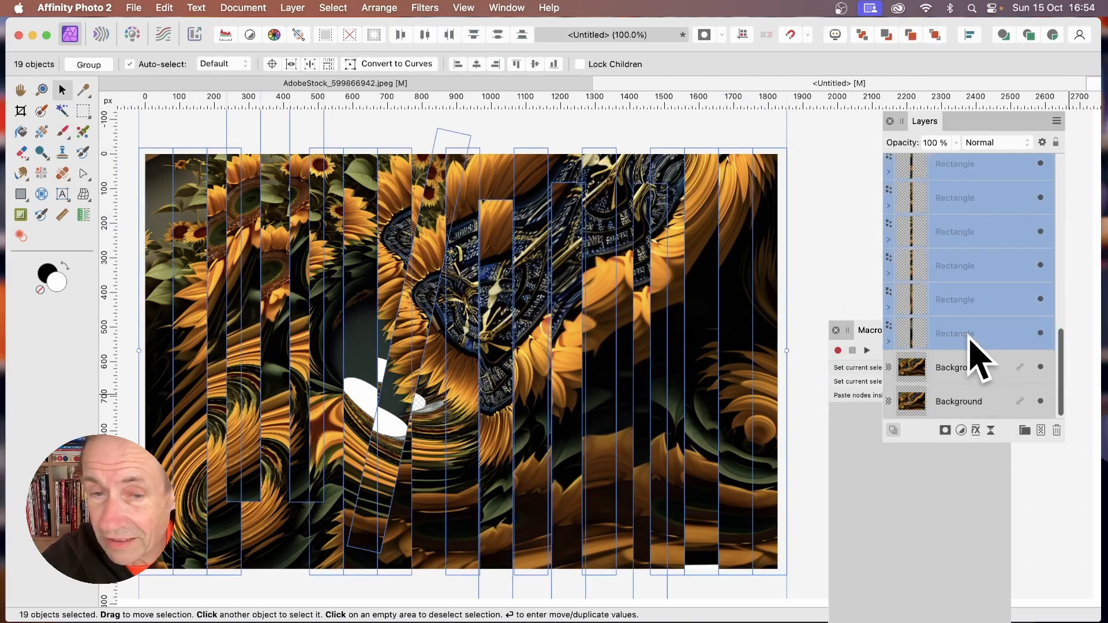
left_click(976, 431)
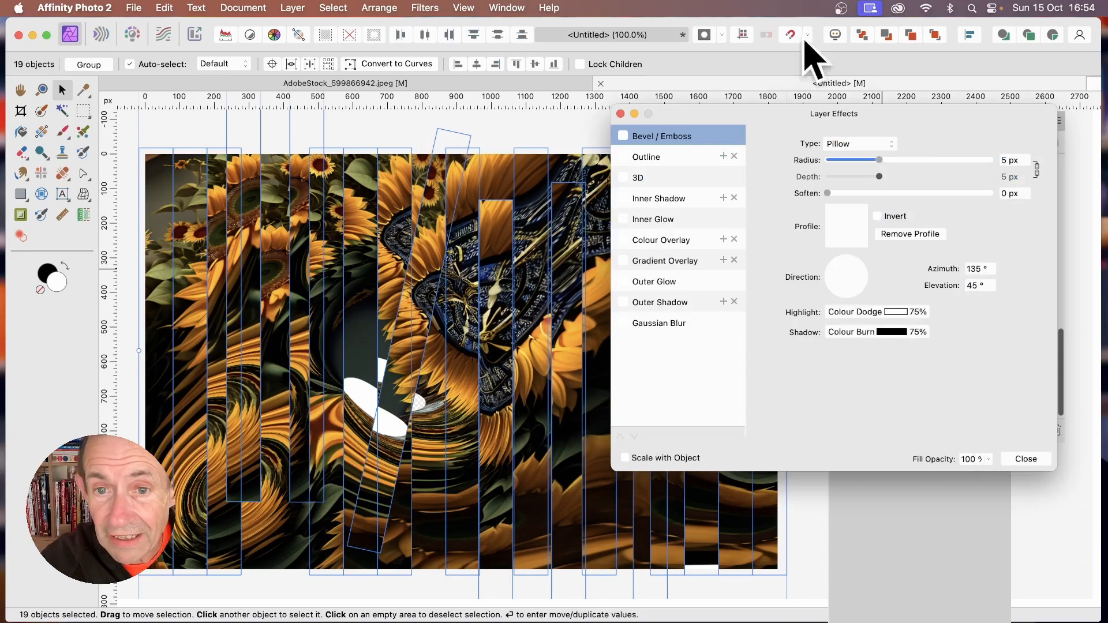
left_click(639, 179)
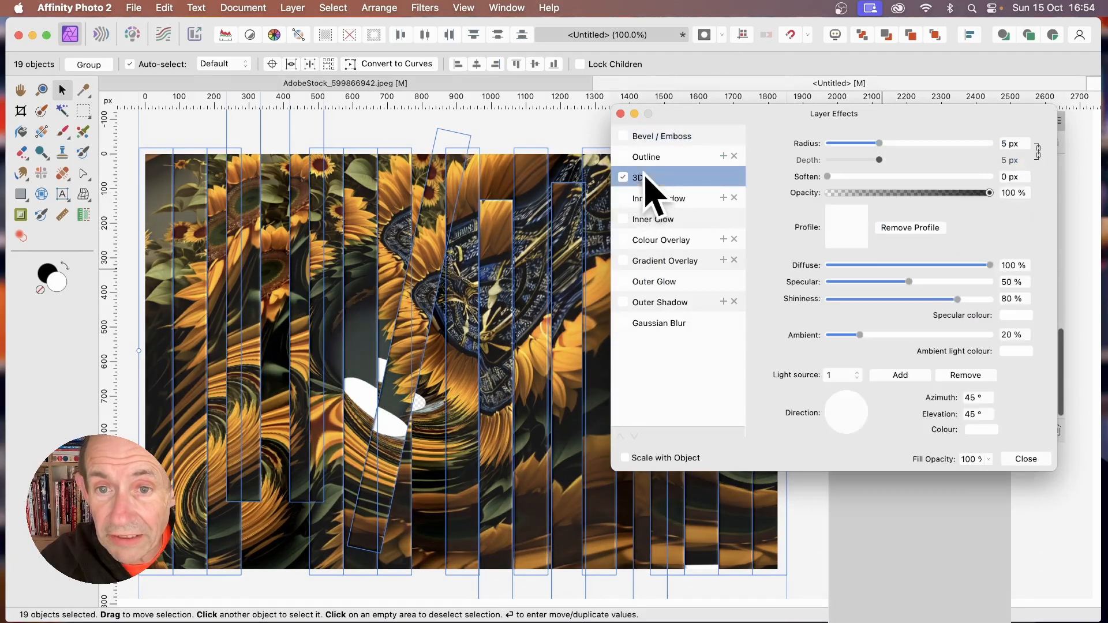
left_click_drag(880, 144, 929, 144)
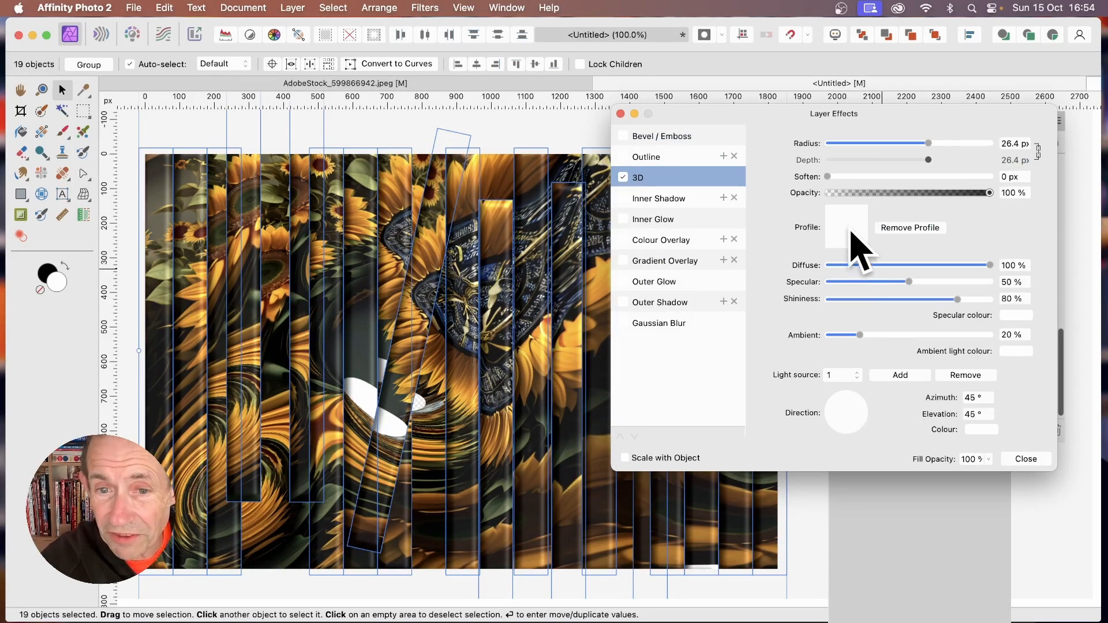
Add an outer shadow with radius 12.7 px, offset 18.2 px and intensity 80% to the selected strips, and deselect them.
left_click(641, 302)
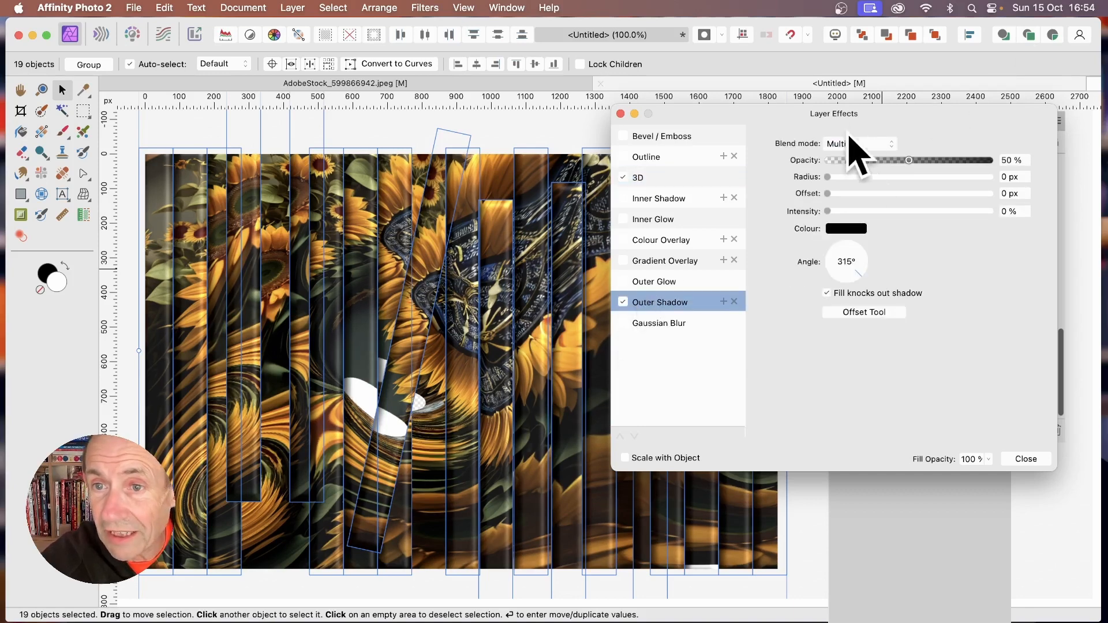
left_click_drag(891, 195, 959, 211)
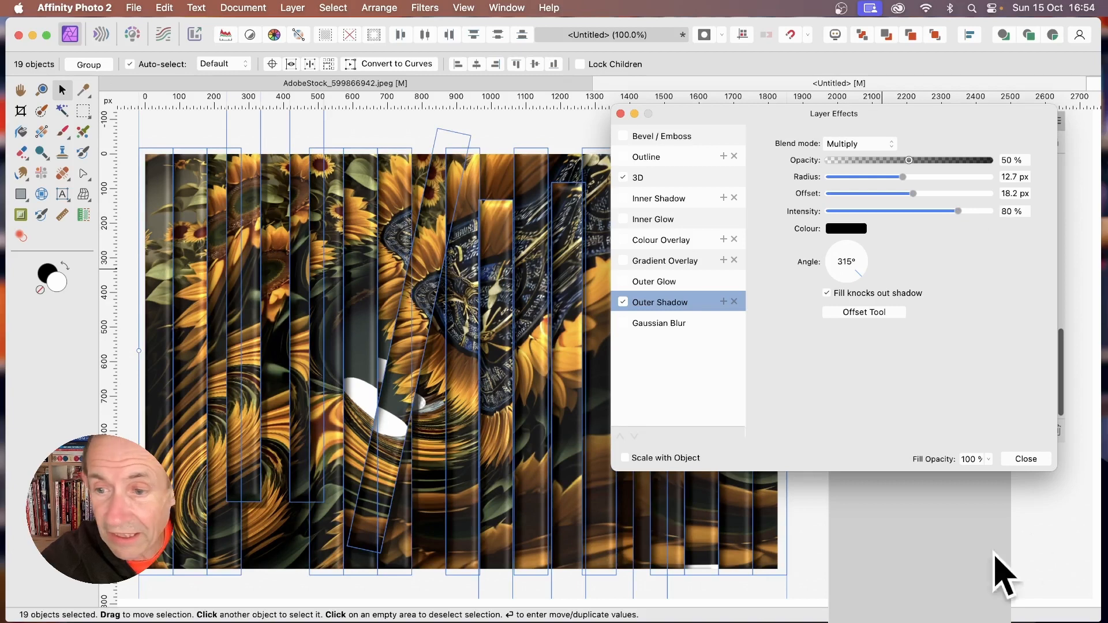
left_click(1023, 460)
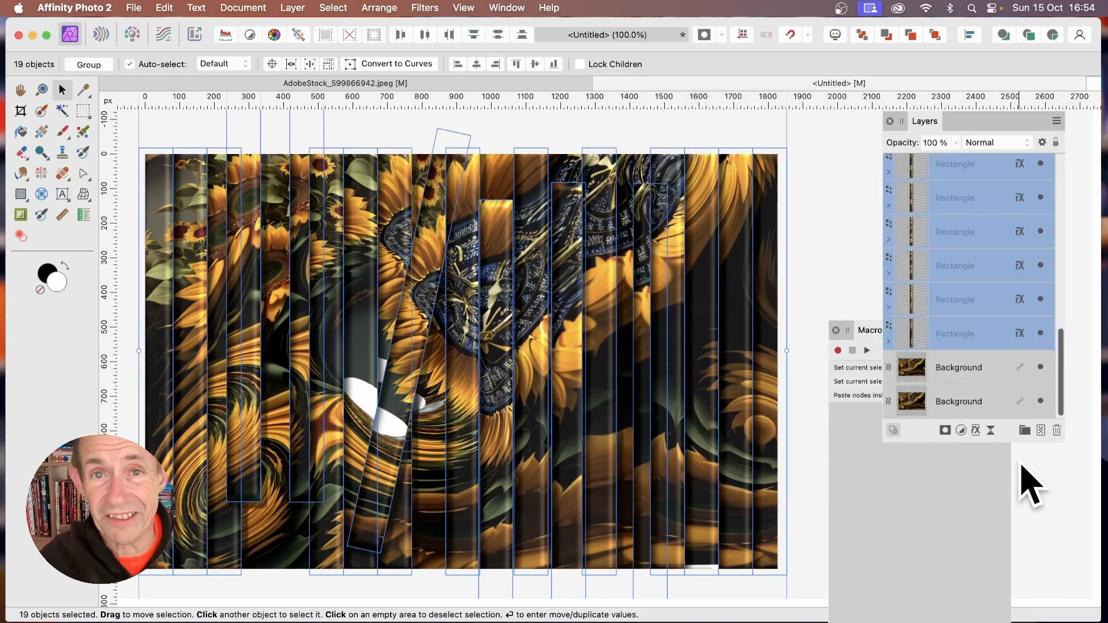
left_click(824, 235)
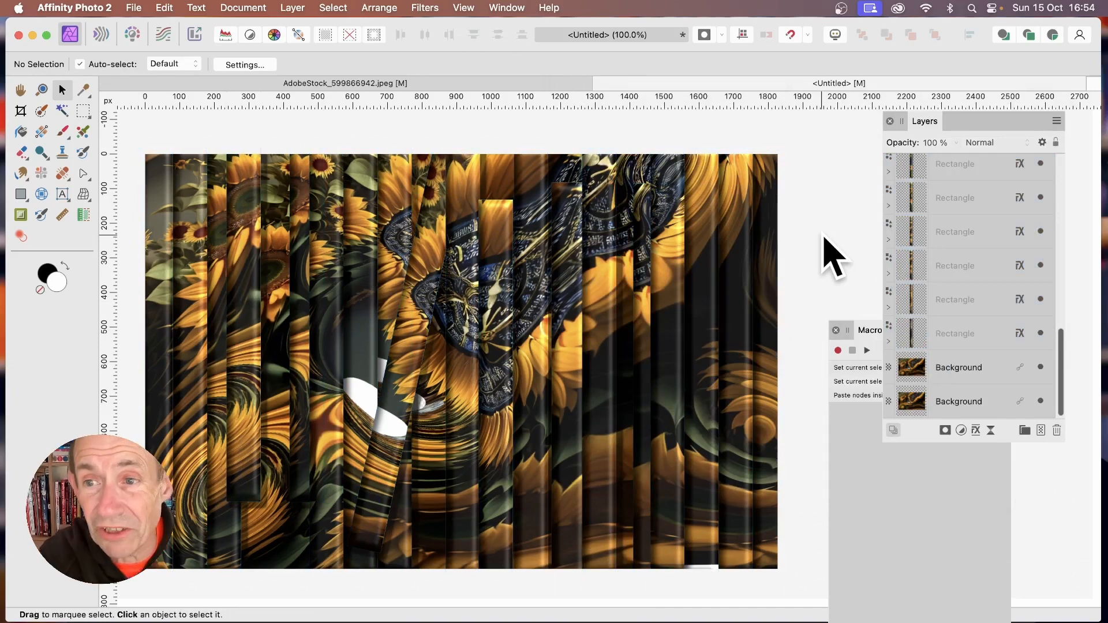
Start a Mesh Warp on the Background copy inside one Rectangle strip and bend the mesh's lower edge upward into an arch.
left_click(889, 206)
left_click(984, 232)
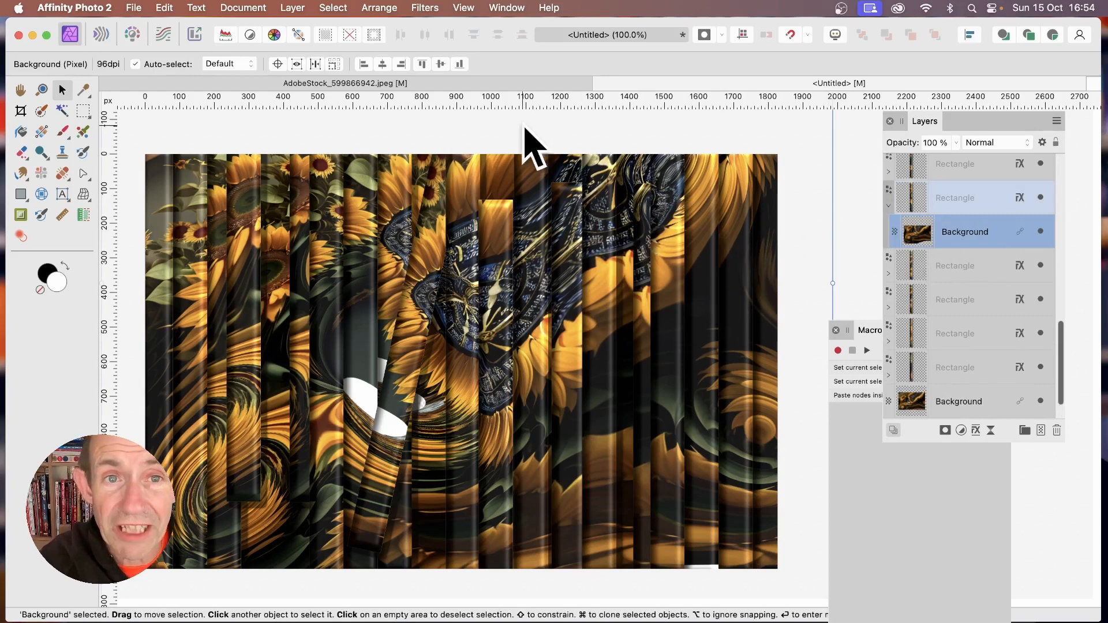
left_click(433, 9)
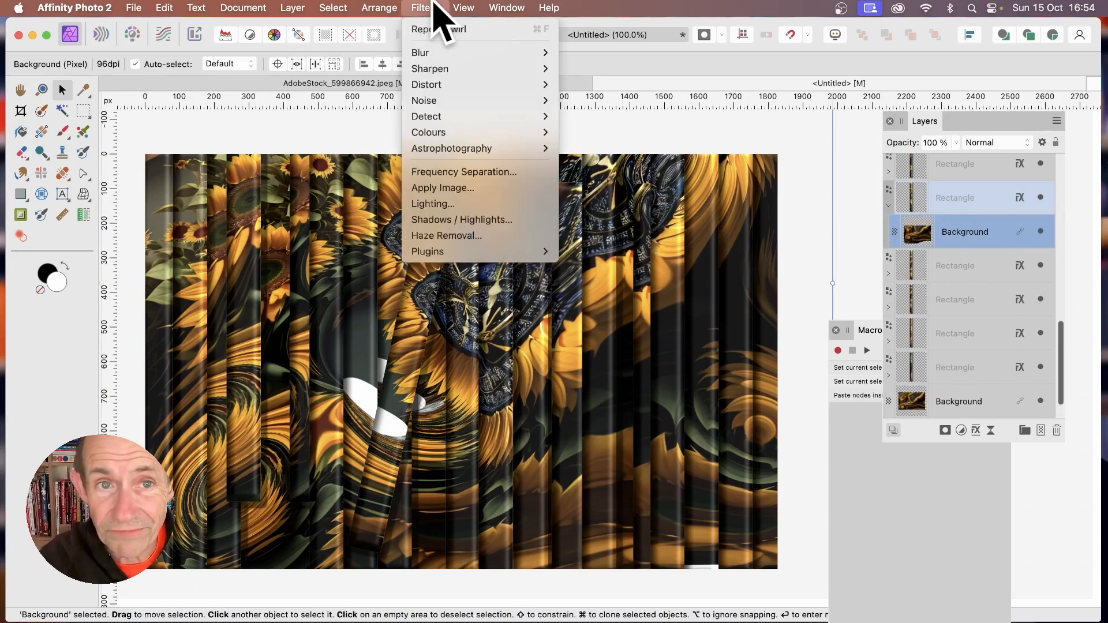
mouse_move(456, 85)
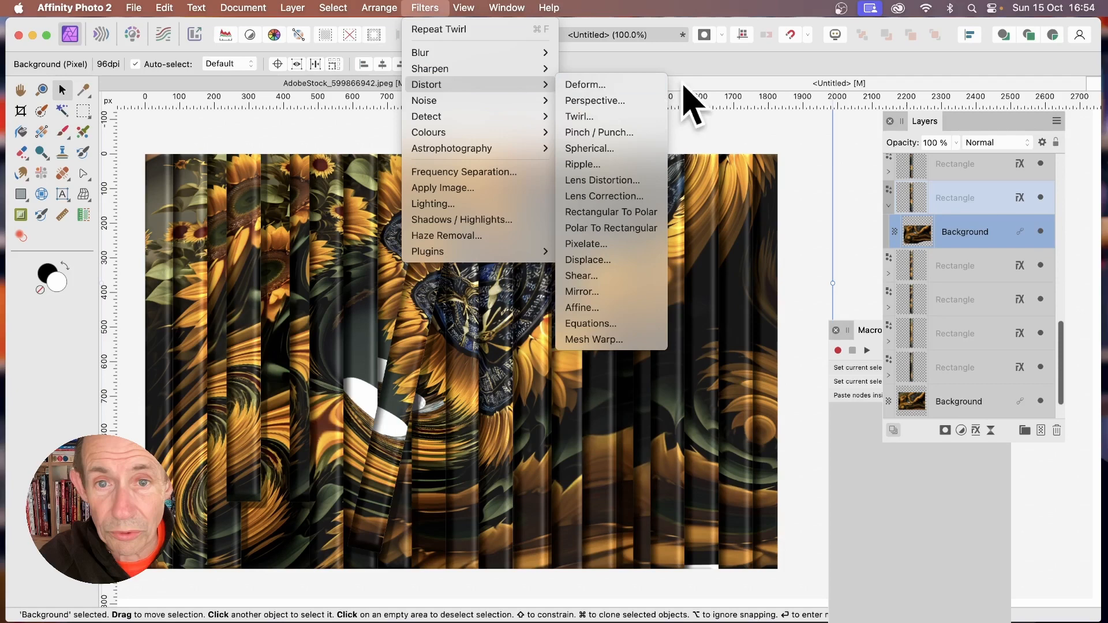
left_click(612, 340)
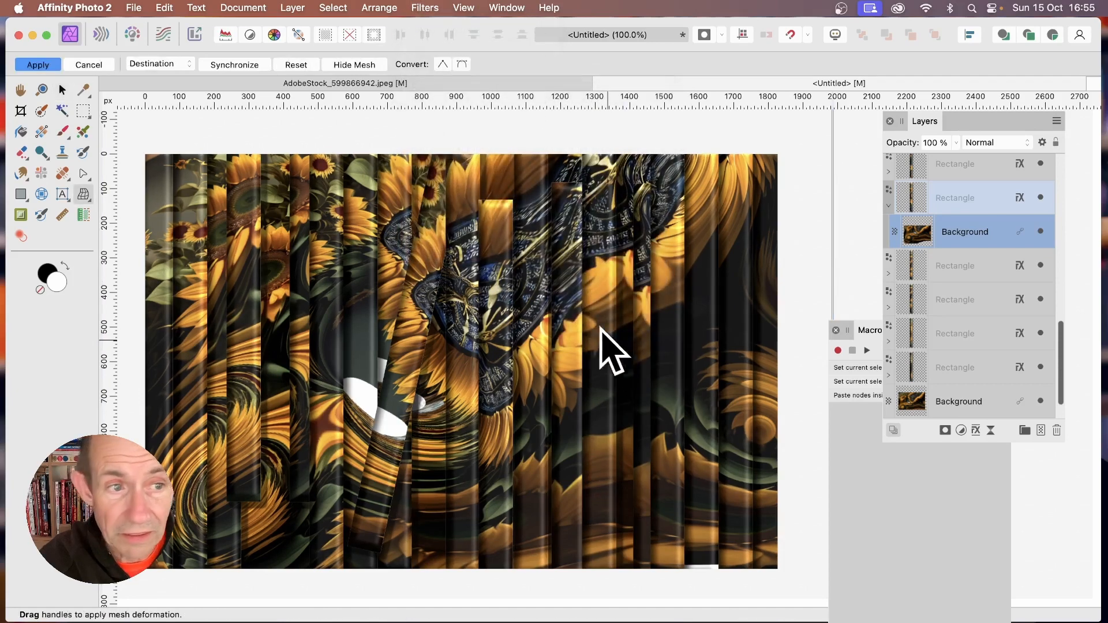
scroll(296, 267, "up", 10)
scroll(304, 258, "down", 3)
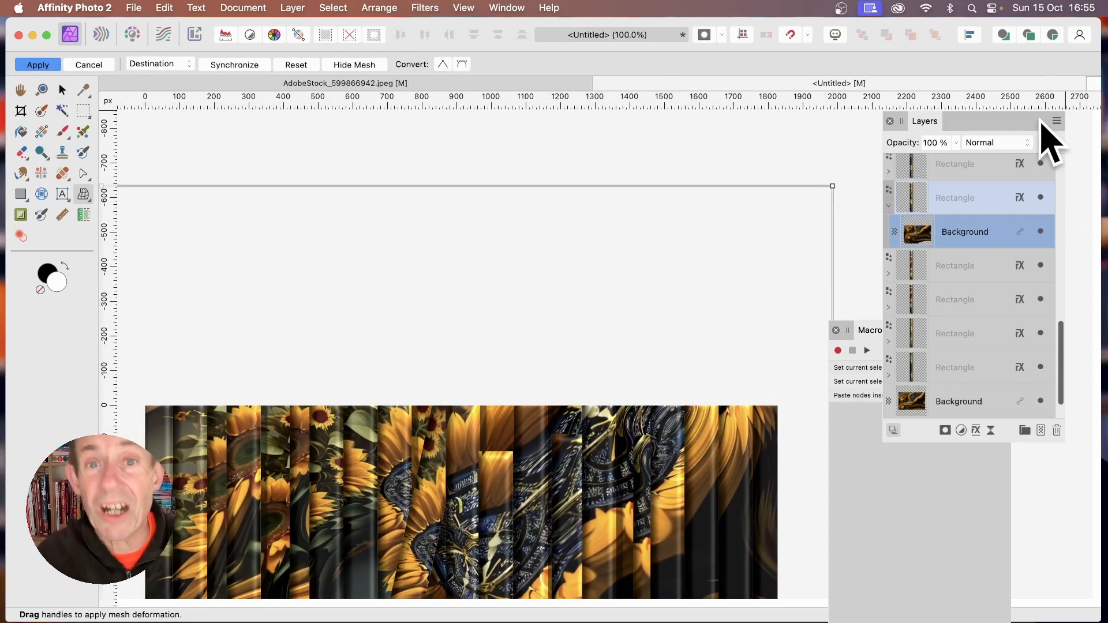
scroll(495, 401, "down", 15)
left_click_drag(495, 402, 514, 283)
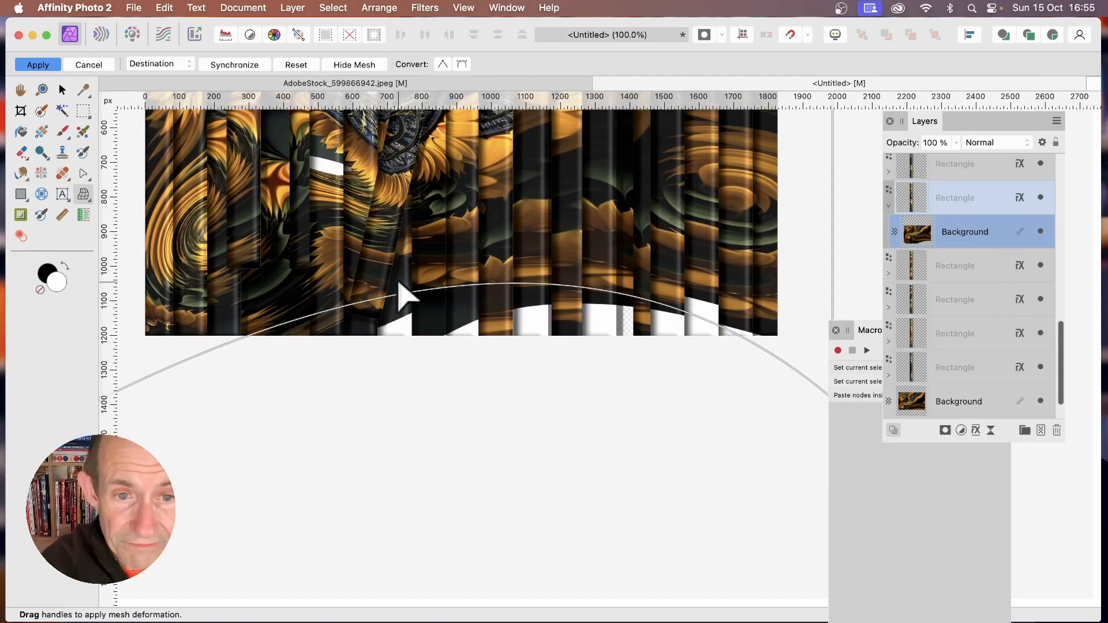
Add a mesh node near the image's centre, pull it down and to the left, and apply the Mesh Warp.
scroll(397, 280, "up", 10)
double_click(492, 350)
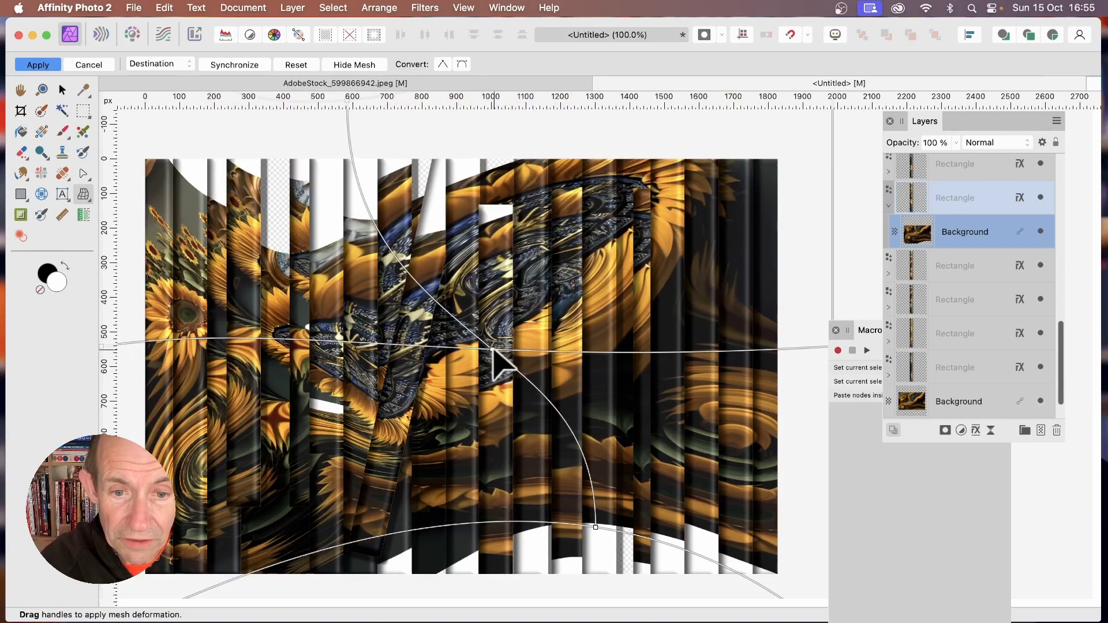
left_click_drag(492, 349, 400, 434)
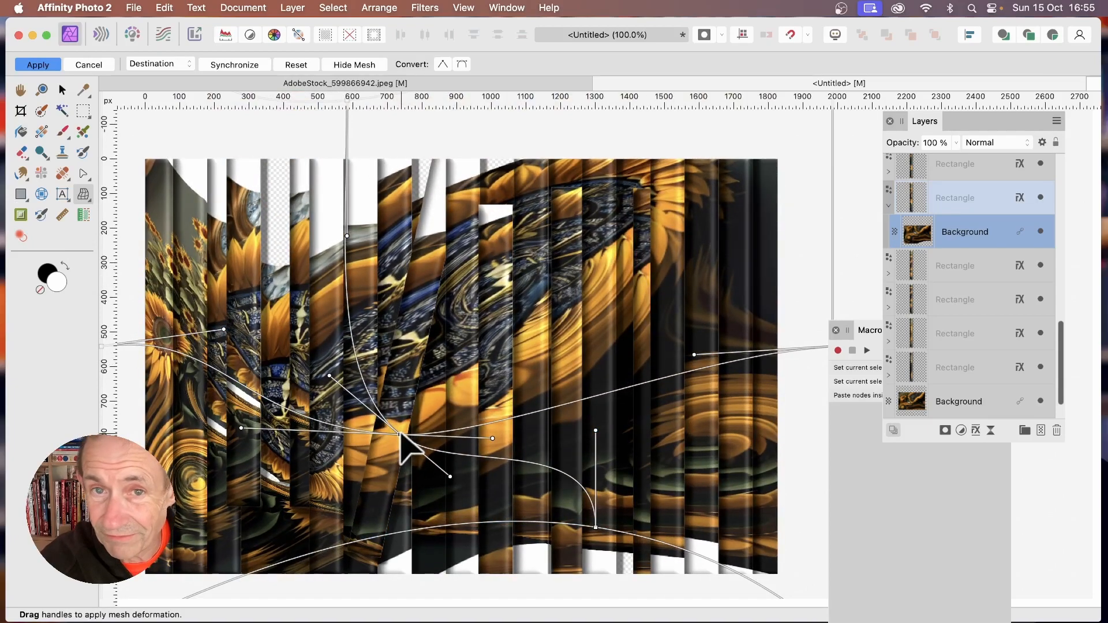
left_click(38, 65)
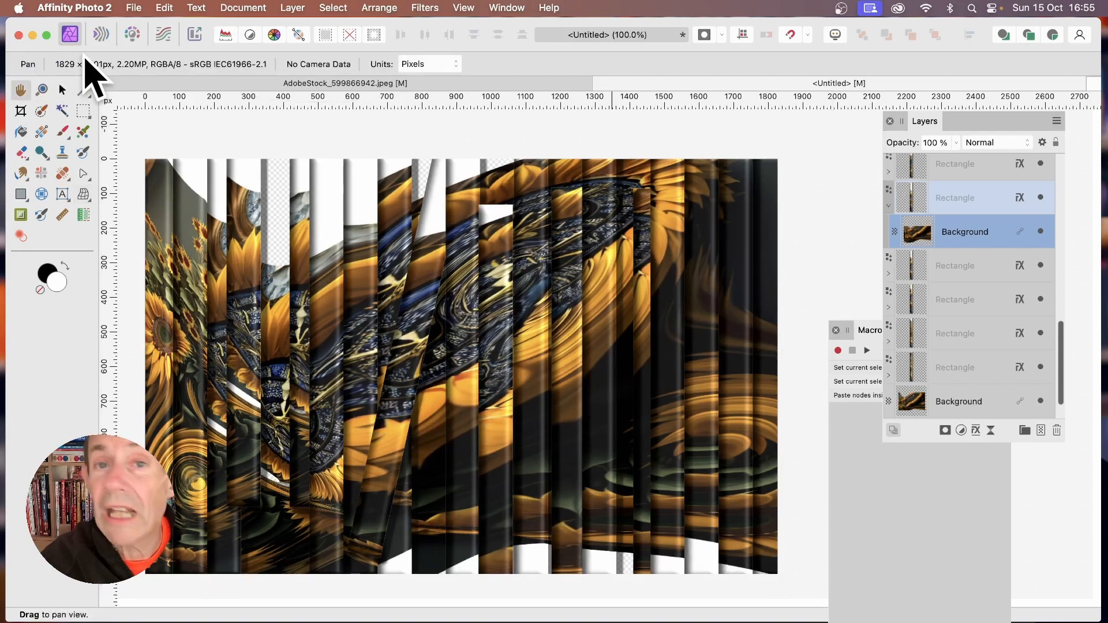